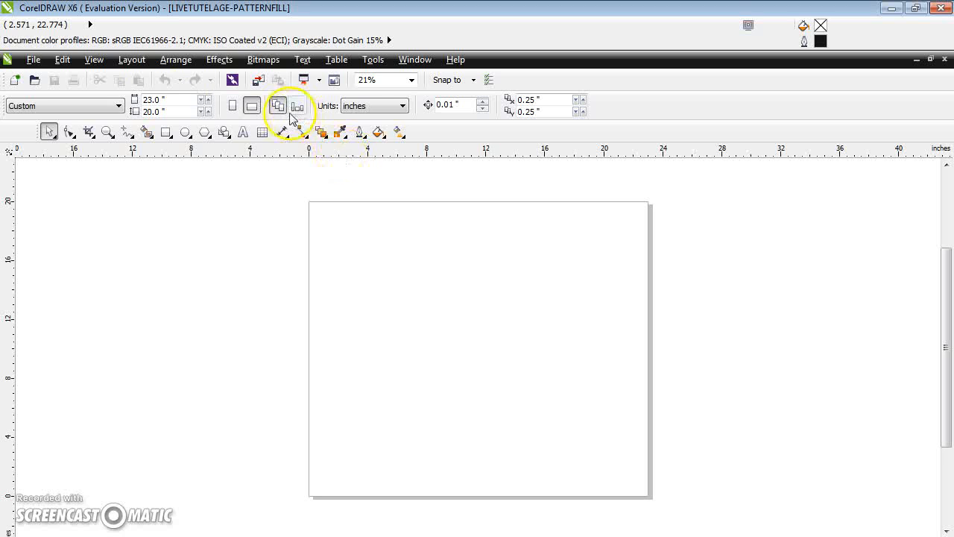
# Draw a complex star with 9 sides on the page using the Complex Star tool
pyautogui.click(211, 140)
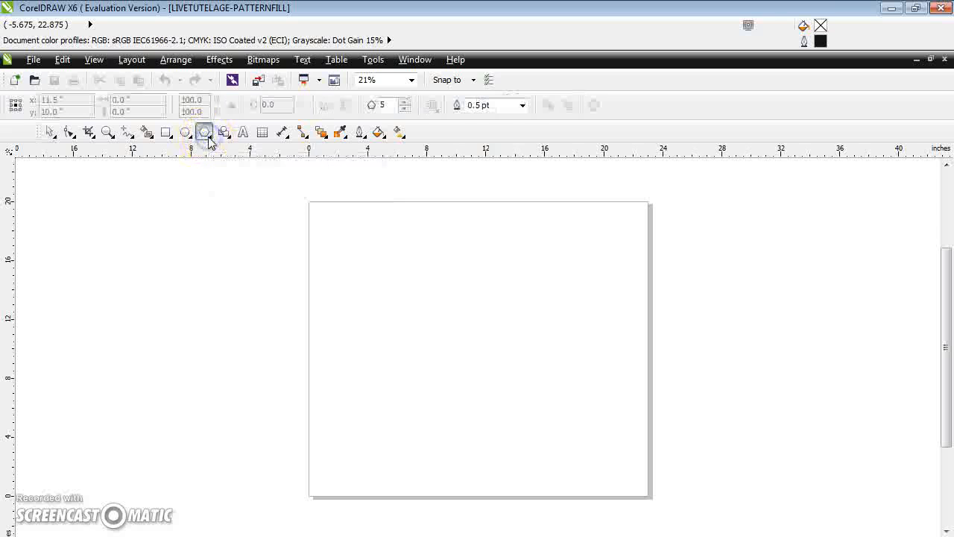
pyautogui.click(210, 140)
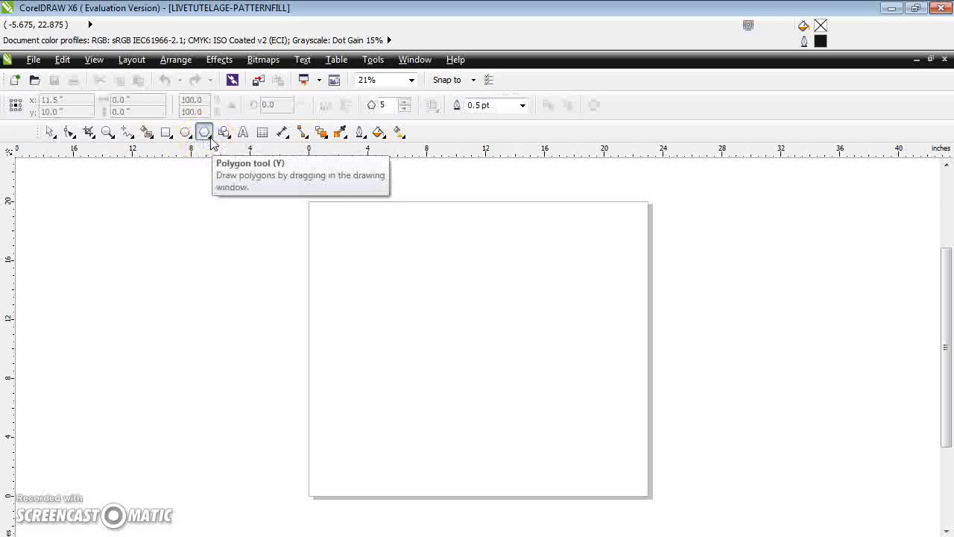
pyautogui.click(211, 141)
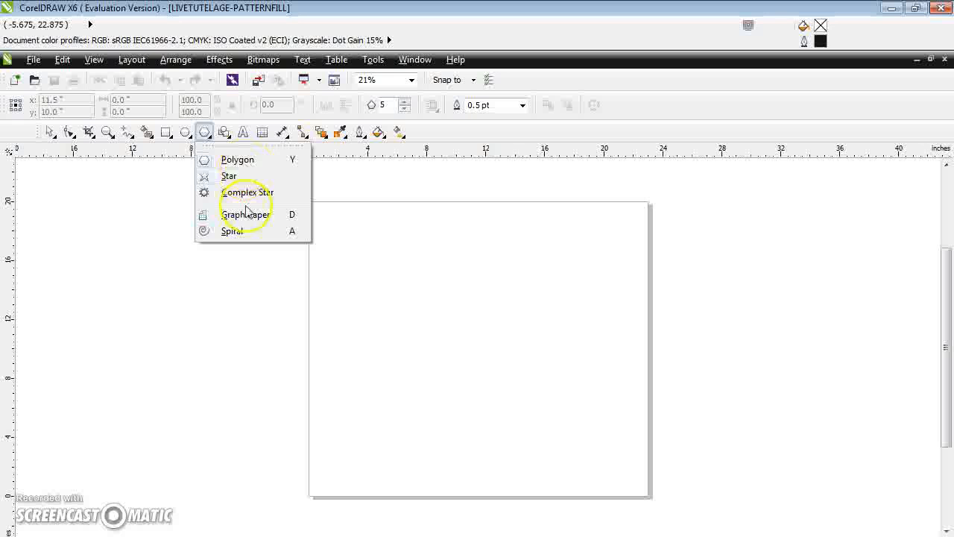
pyautogui.click(260, 195)
pyautogui.moveTo(379, 267); pyautogui.dragTo(598, 469)
# Stretch the star to about 19.1 by 19.4 inches so it spans the page height
pyautogui.moveTo(374, 260); pyautogui.dragTo(273, 196)
pyautogui.moveTo(451, 469); pyautogui.dragTo(460, 492)
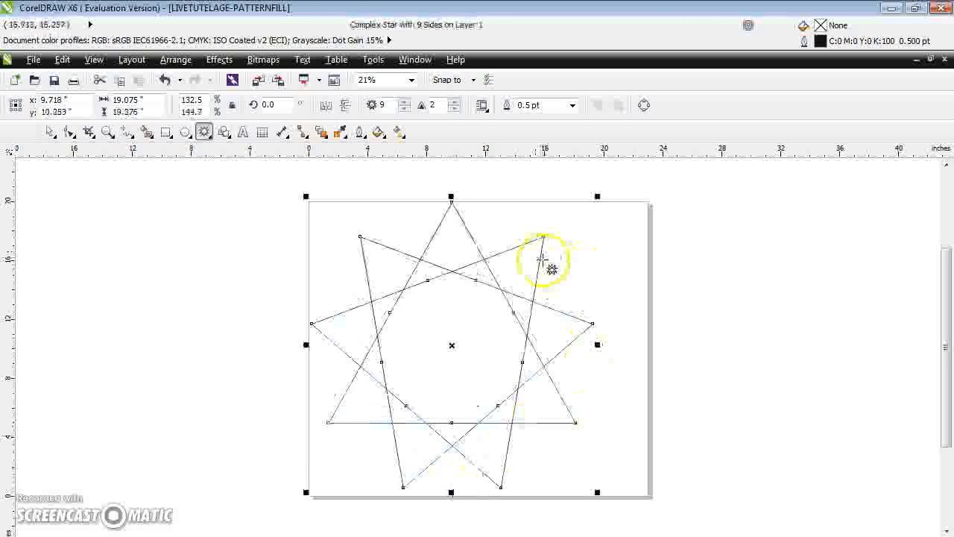
pyautogui.moveTo(595, 321); pyautogui.dragTo(606, 326)
pyautogui.click(731, 356)
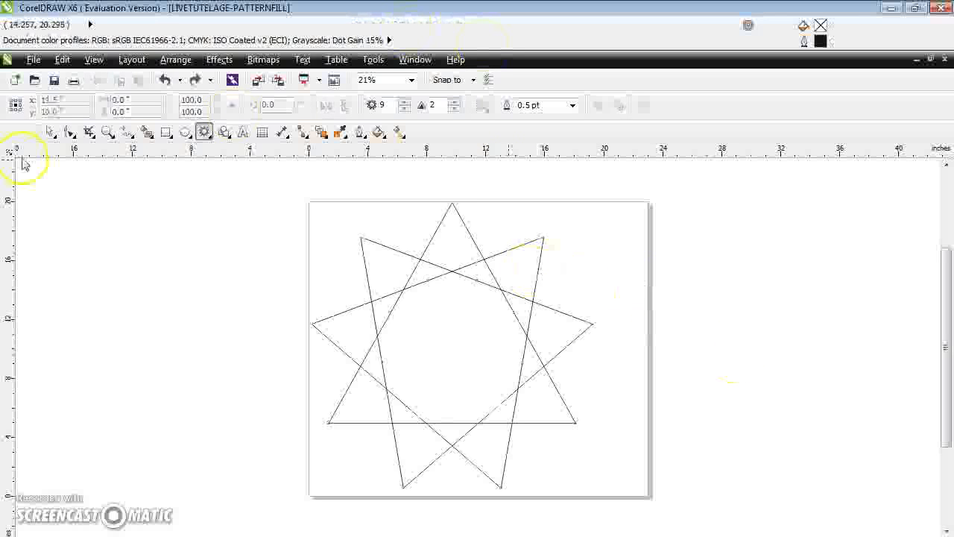
# Try enlarging the star proportionally from its corner to about 25.3 by 25.6 inches, and undo the enlargement
pyautogui.click(51, 133)
pyautogui.click(445, 354)
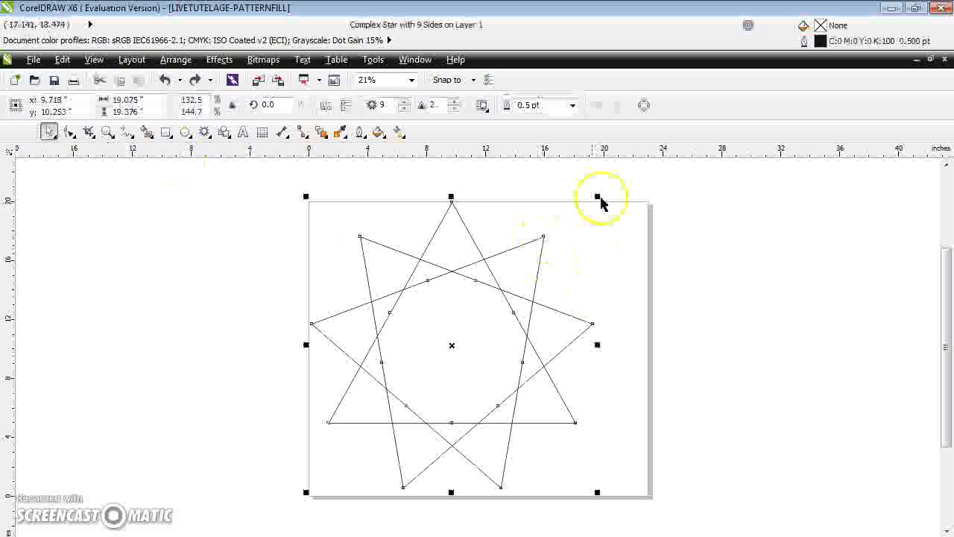
pyautogui.moveTo(603, 201); pyautogui.dragTo(716, 162)
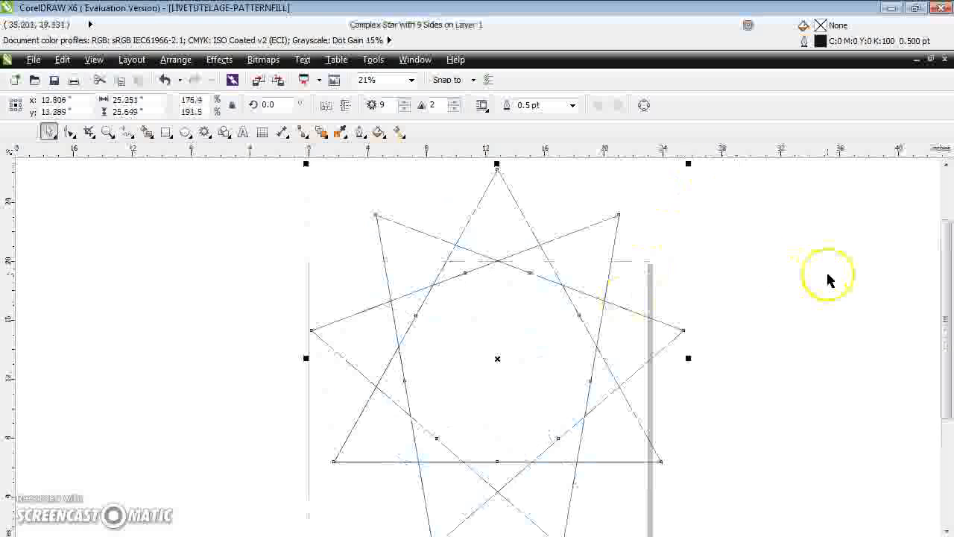
pyautogui.moveTo(949, 289)
pyautogui.mouseDown()
pyautogui.moveTo(949, 320)
pyautogui.moveTo(949, 277)
pyautogui.mouseUp()
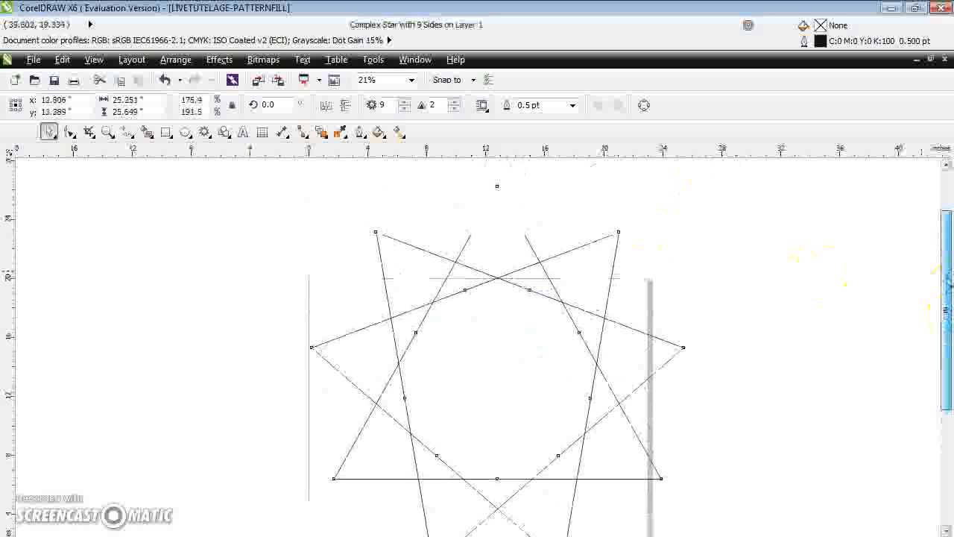
pyautogui.hotkey('ctrl', 'z')
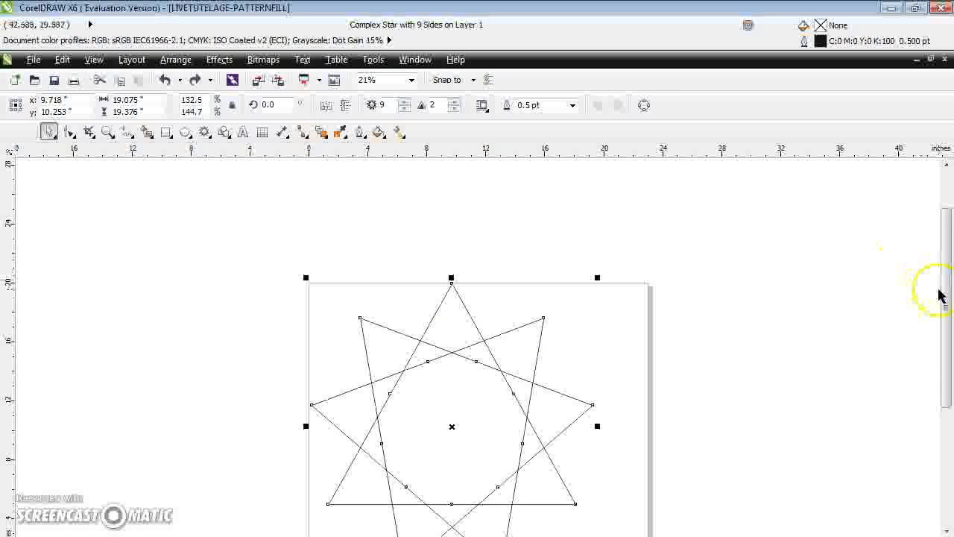
pyautogui.moveTo(943, 302); pyautogui.dragTo(948, 349)
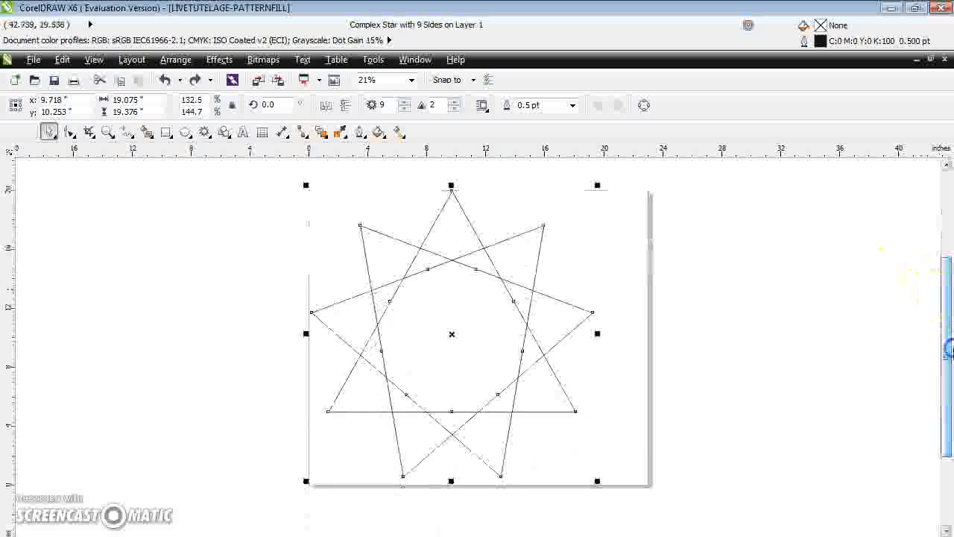
# Move the star sideways to centre it on the page at about x 12.08, y 10.22 inches, and deselect it
pyautogui.moveTo(485, 371); pyautogui.dragTo(515, 371)
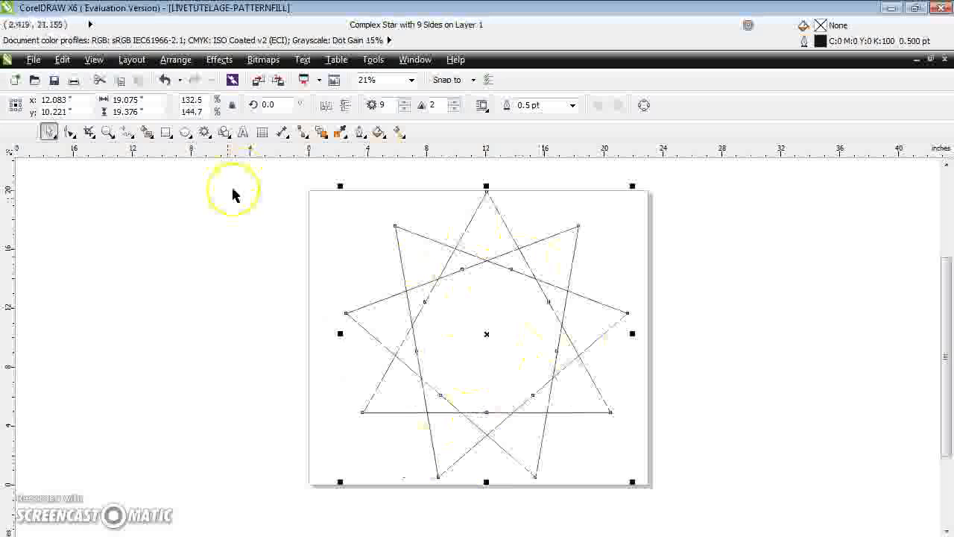
pyautogui.click(222, 215)
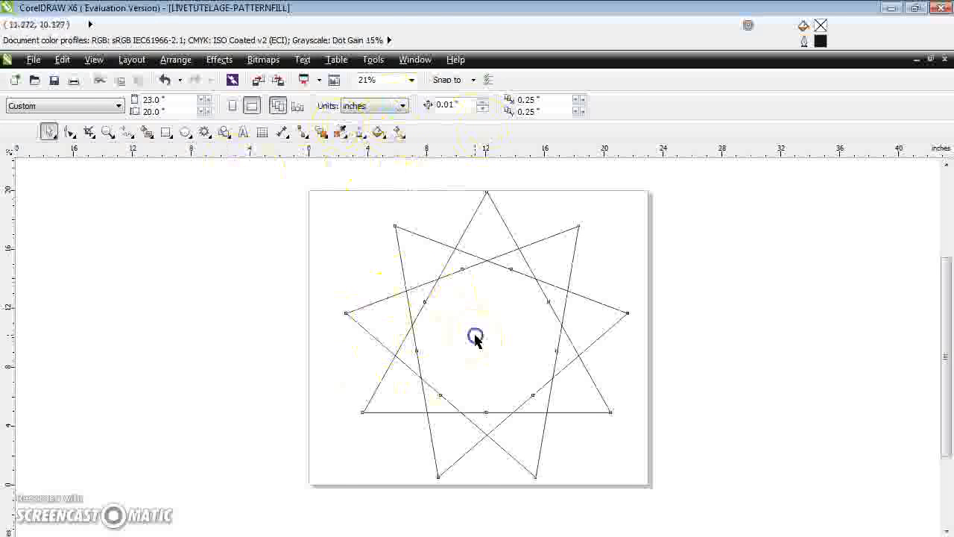
# Open the Pattern Fill settings for the complex star
pyautogui.click(475, 337)
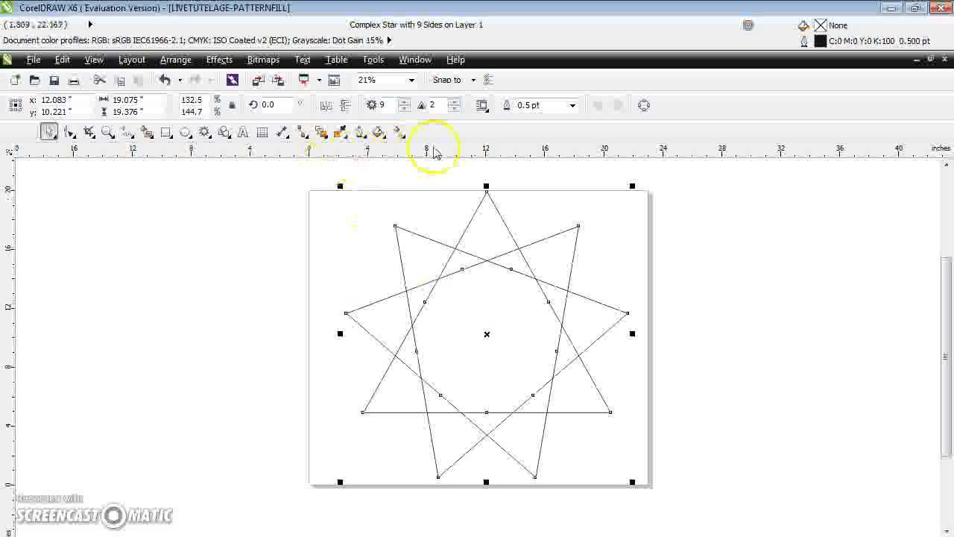
pyautogui.click(379, 135)
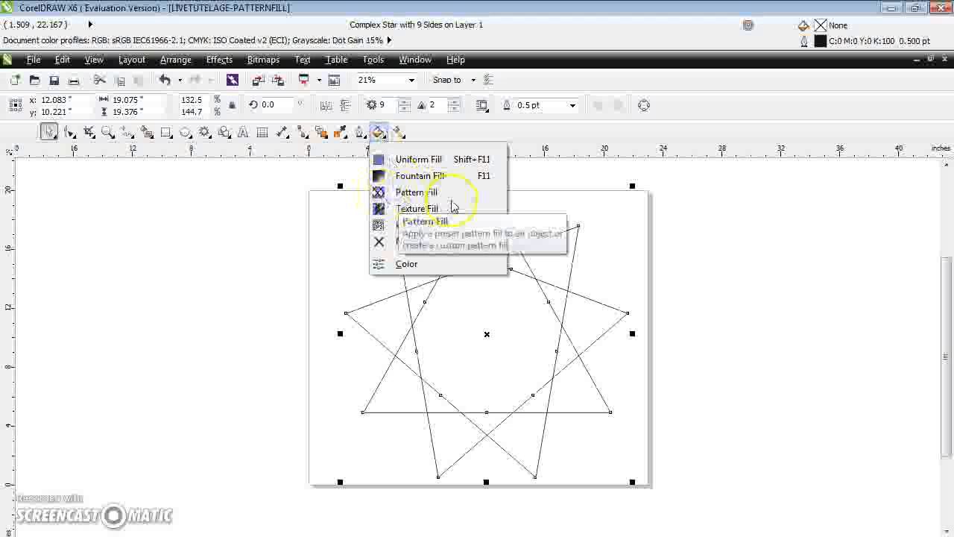
pyautogui.click(414, 193)
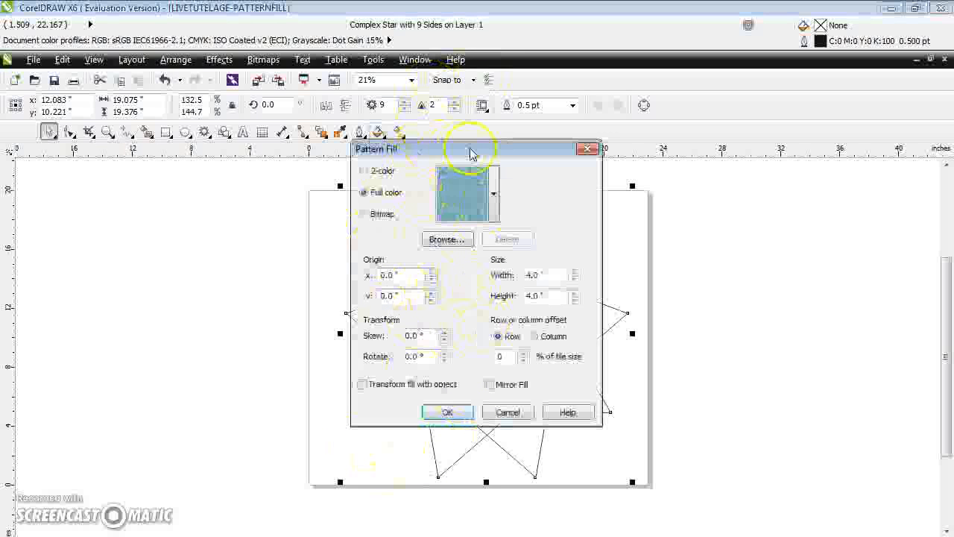
# Compare the previews of the 2-color, Full color and Bitmap pattern types
pyautogui.click(366, 171)
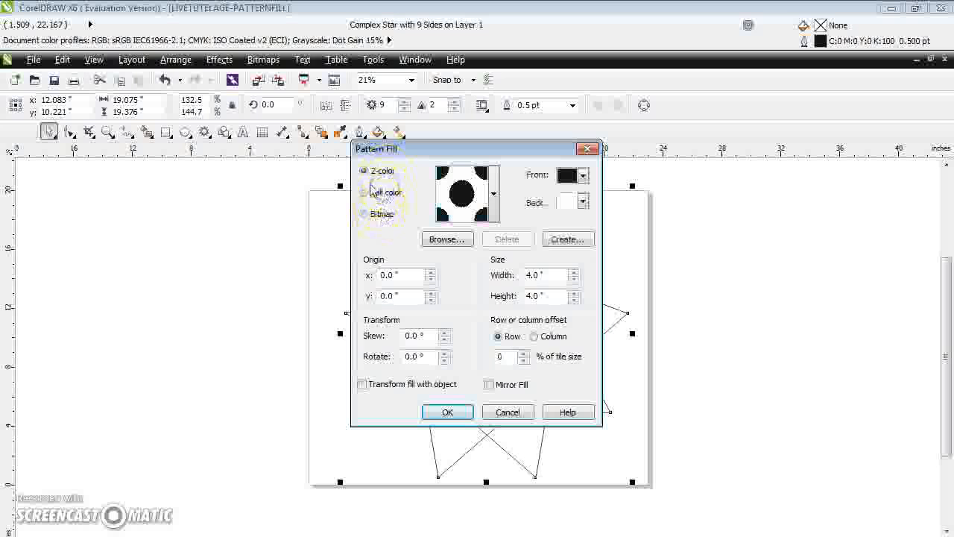
pyautogui.click(372, 194)
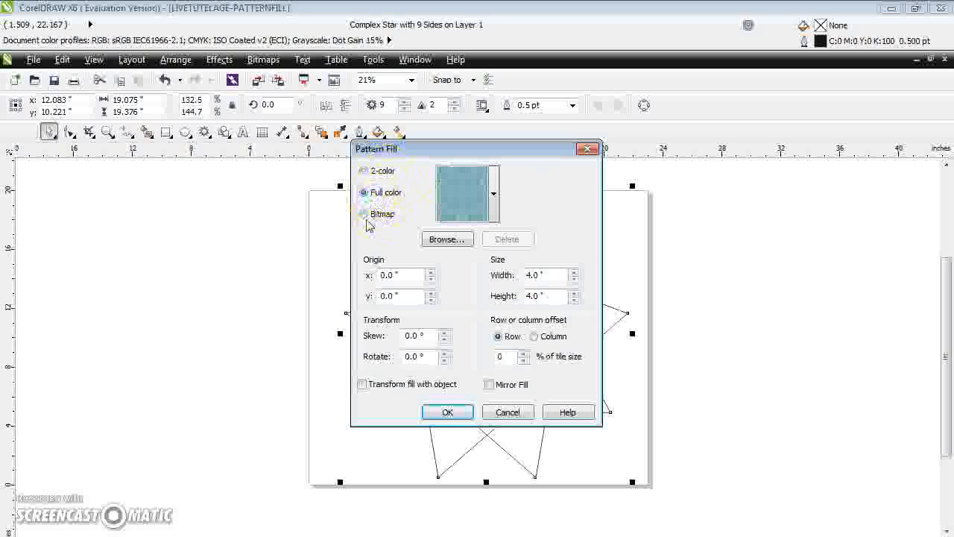
pyautogui.click(365, 215)
pyautogui.click(365, 172)
pyautogui.click(367, 191)
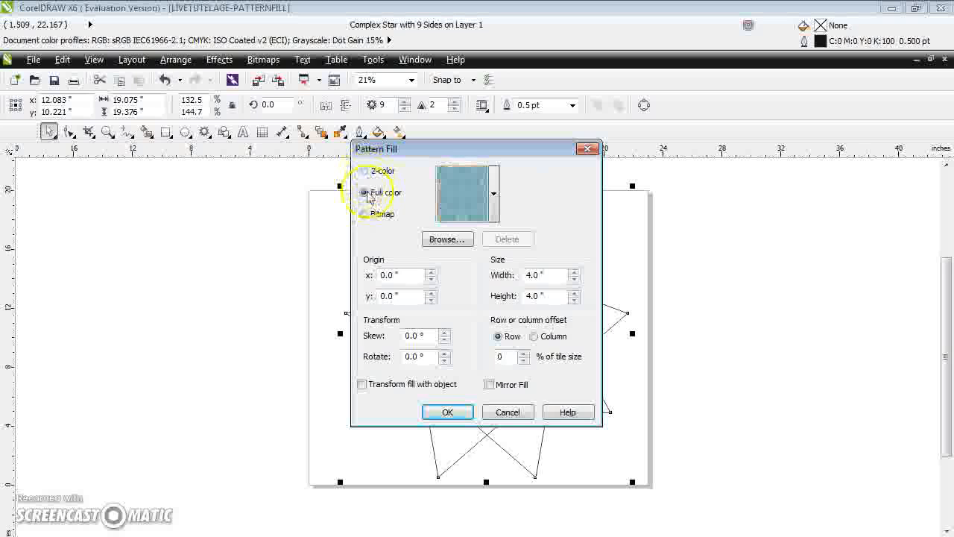
pyautogui.click(365, 215)
pyautogui.click(363, 172)
pyautogui.click(365, 192)
pyautogui.click(365, 216)
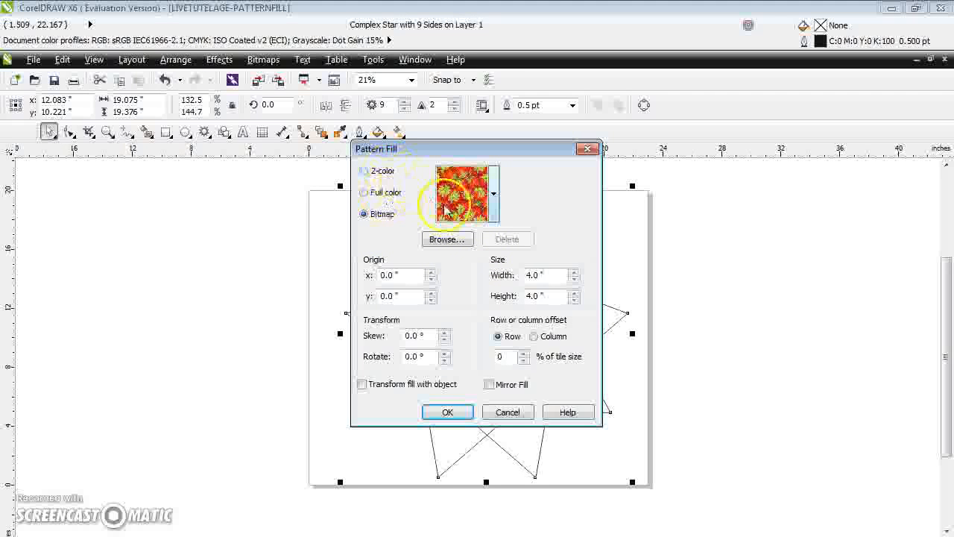
# Choose the 2-color pattern type with the club motif for the star's fill
pyautogui.click(365, 172)
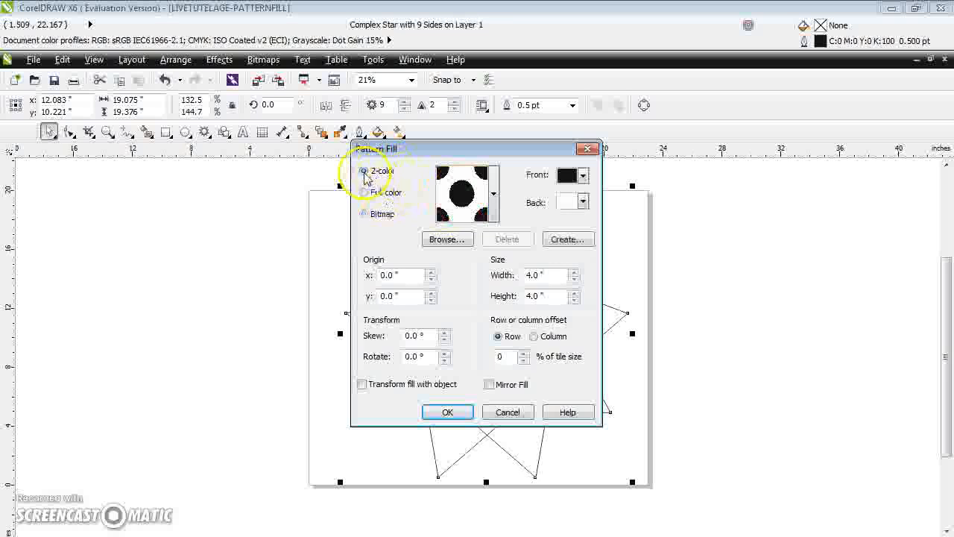
pyautogui.click(494, 195)
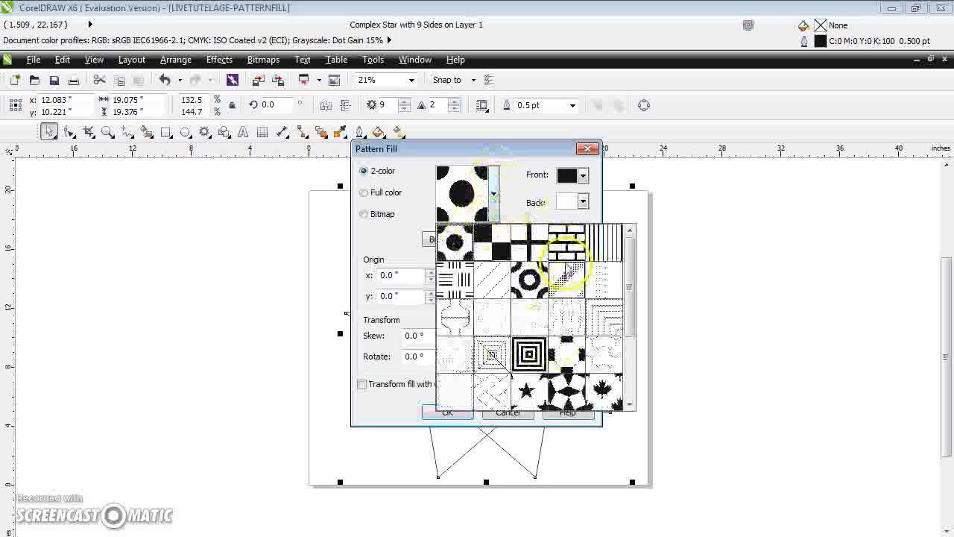
pyautogui.moveTo(631, 290); pyautogui.dragTo(630, 351)
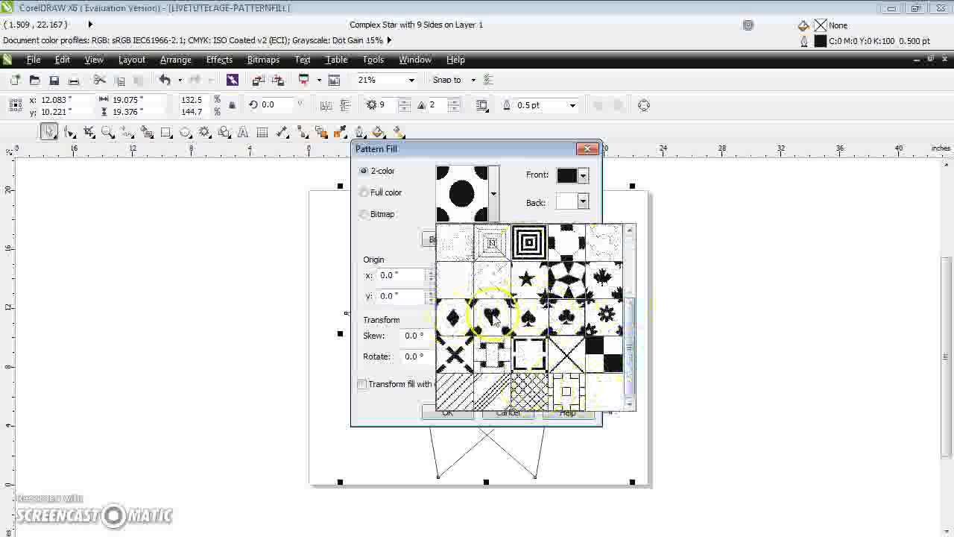
pyautogui.click(566, 317)
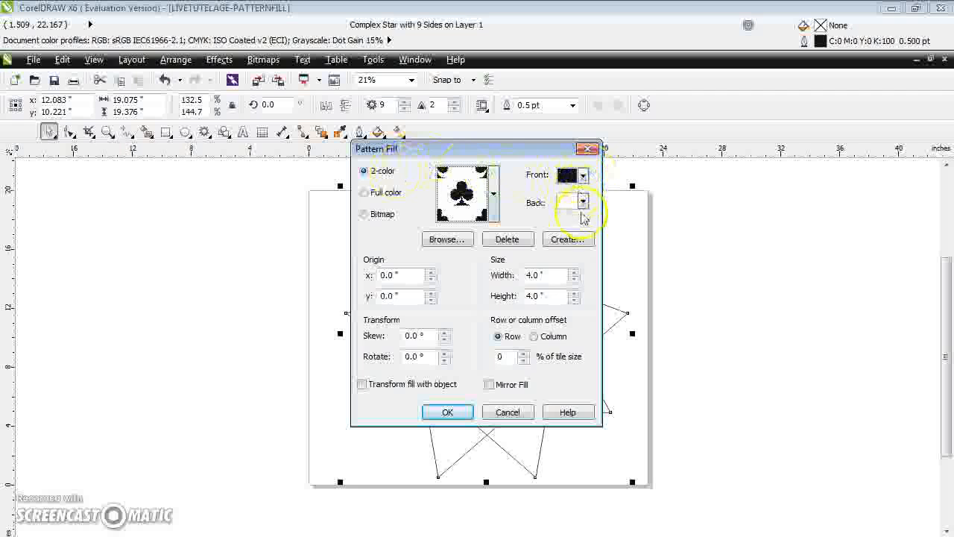
# Set the club pattern's front color to orange and its back color to red
pyautogui.click(584, 176)
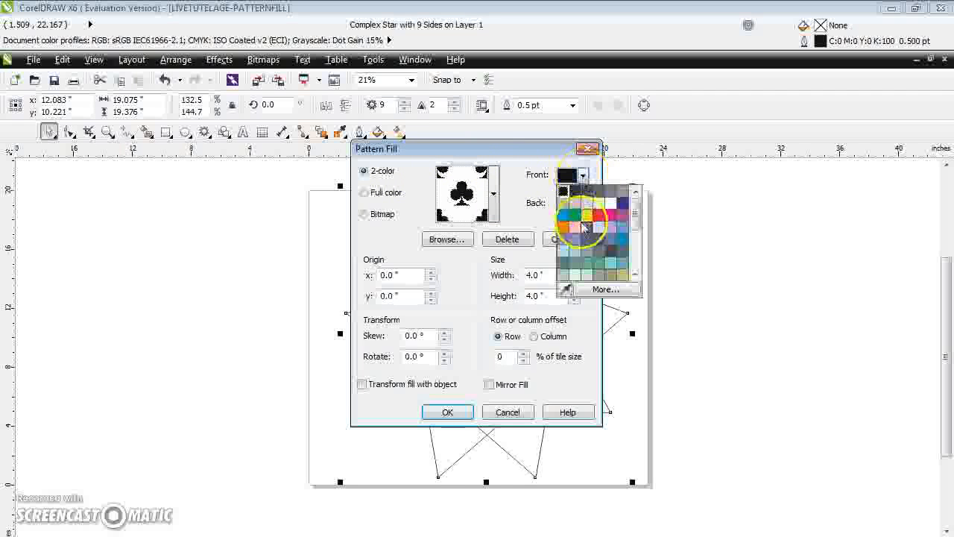
pyautogui.click(564, 226)
pyautogui.click(583, 202)
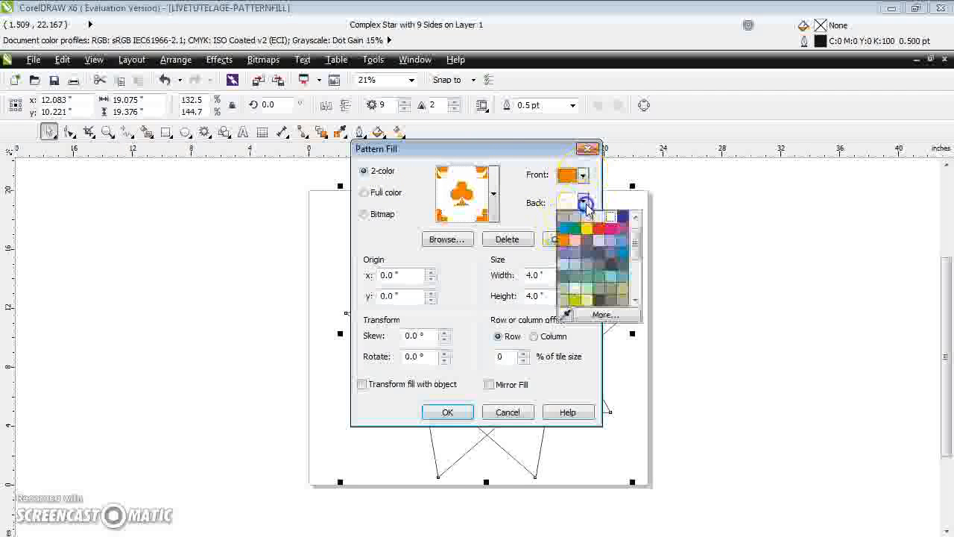
pyautogui.click(598, 227)
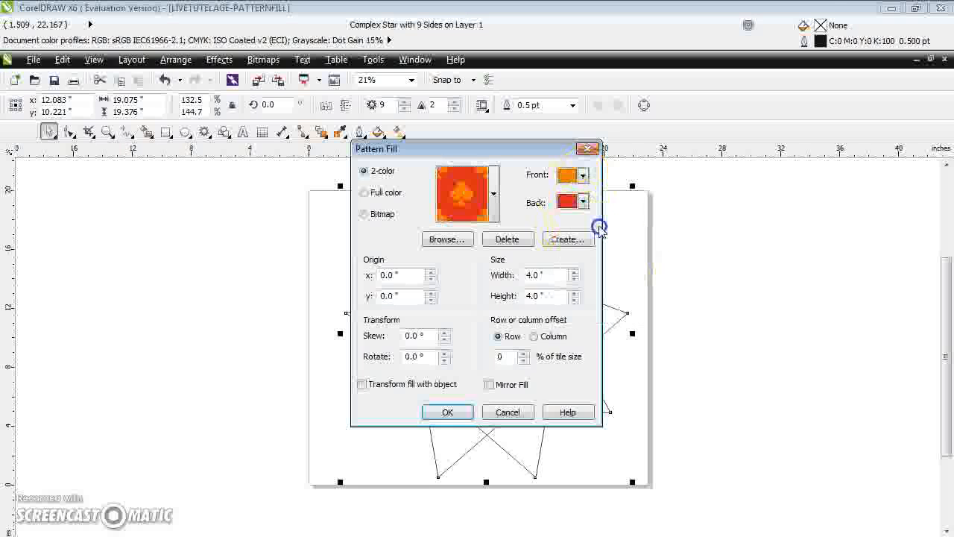
# Try a muted green and a lime green as the club pattern's front color
pyautogui.click(583, 176)
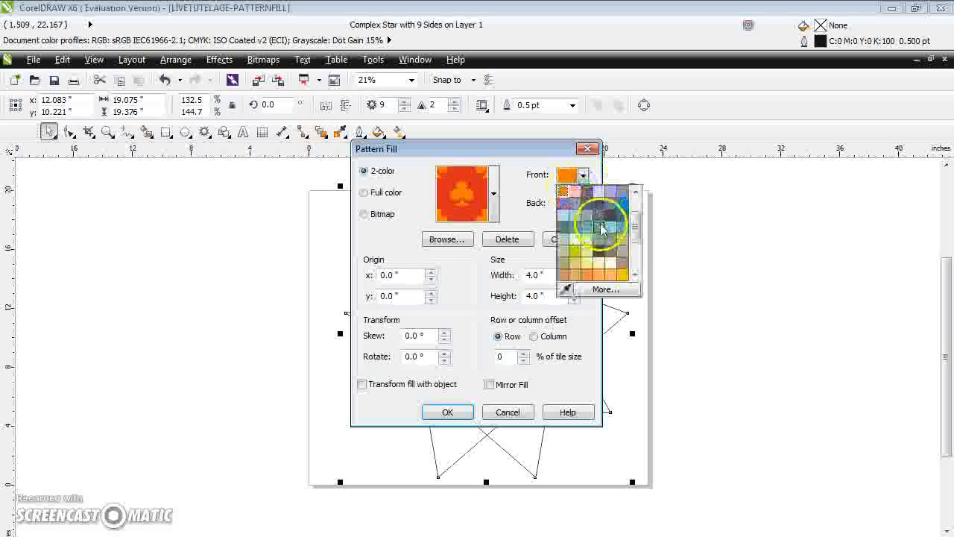
pyautogui.click(600, 227)
pyautogui.click(583, 176)
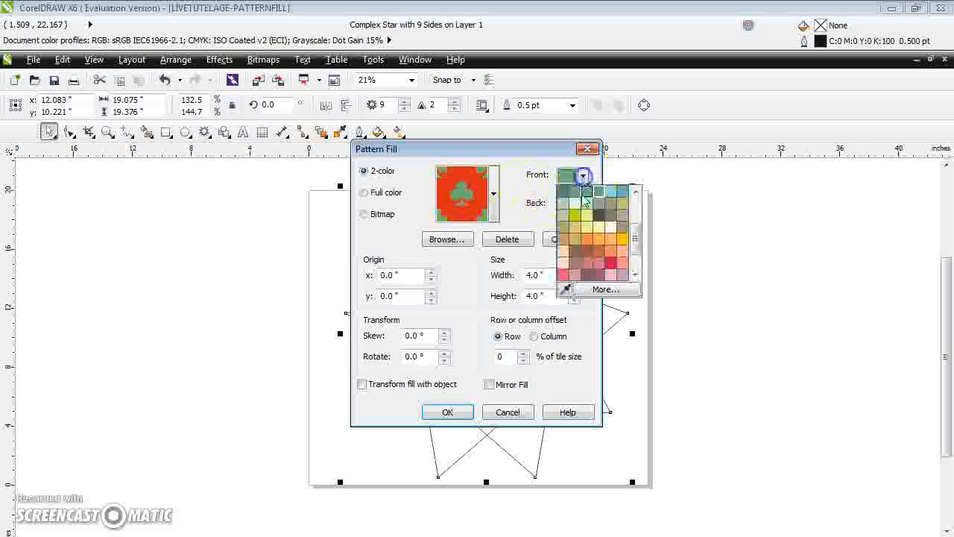
pyautogui.click(575, 220)
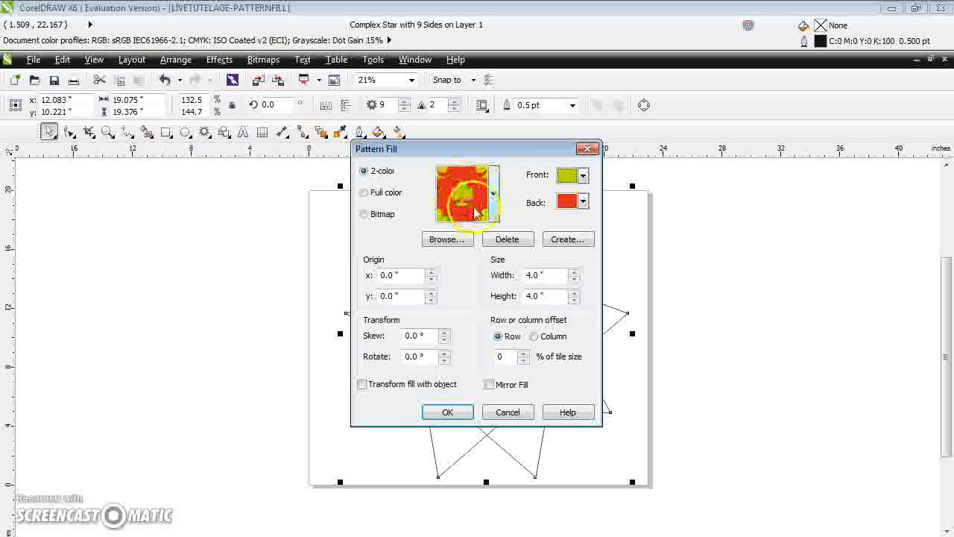
# Set the club pattern's back color to blue
pyautogui.click(583, 202)
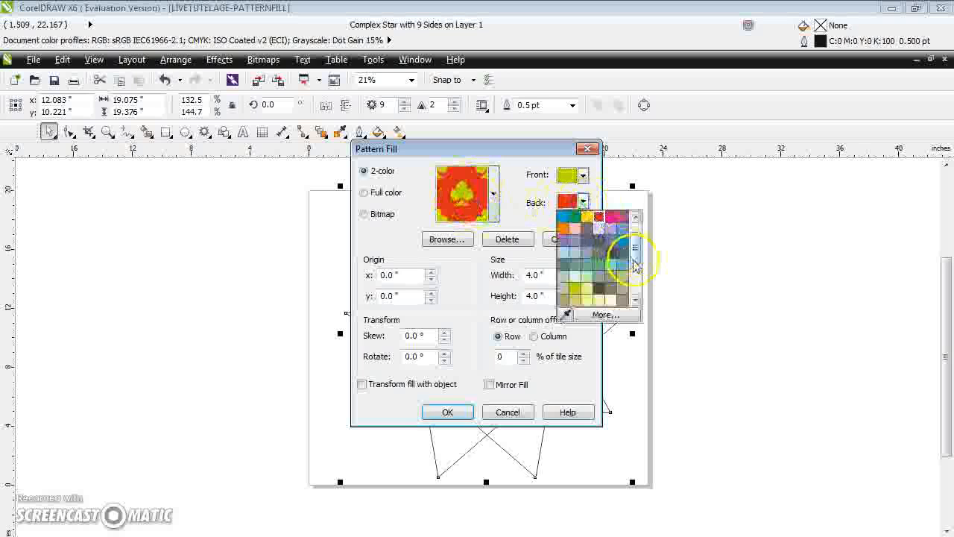
pyautogui.click(623, 239)
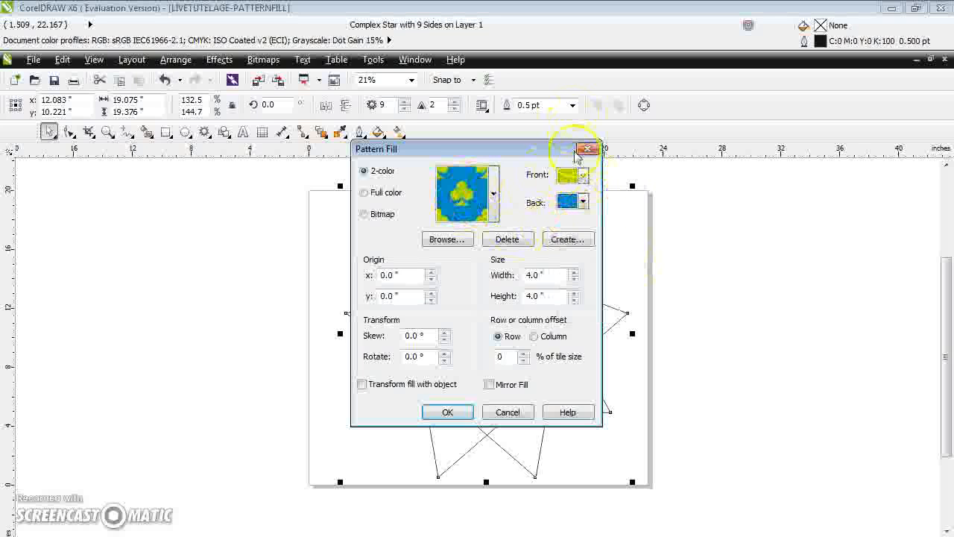
# Try salmon, magenta, pale yellow, pink and mauve as the club pattern's front color
pyautogui.click(564, 251)
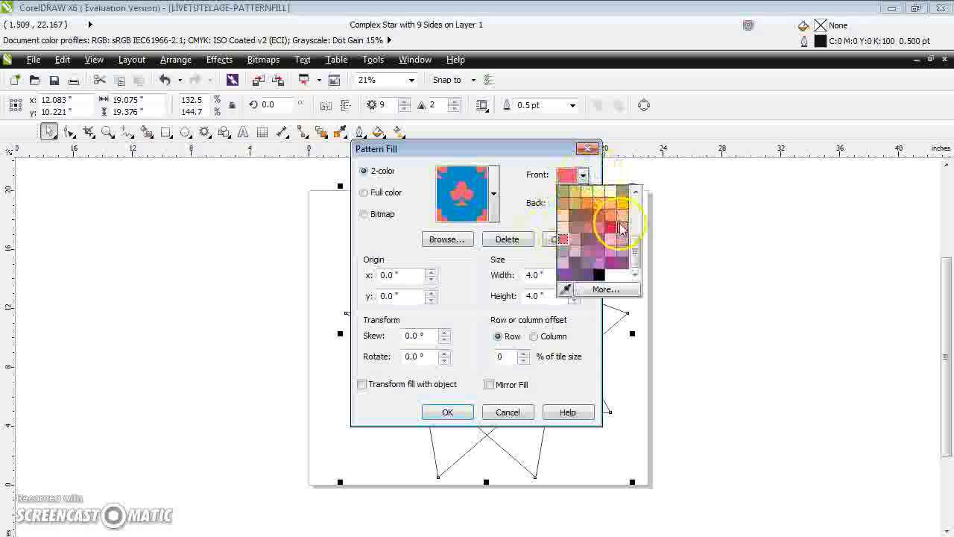
pyautogui.click(614, 264)
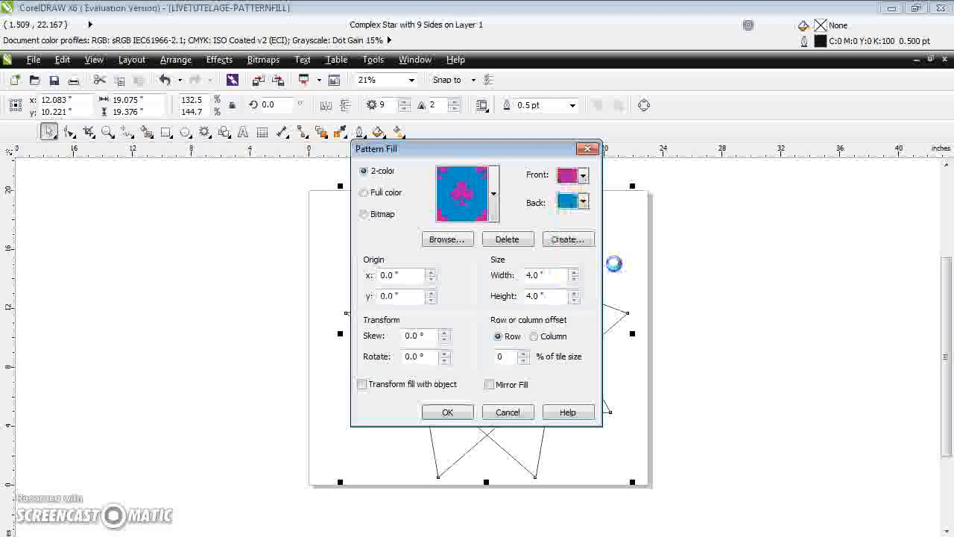
pyautogui.click(582, 176)
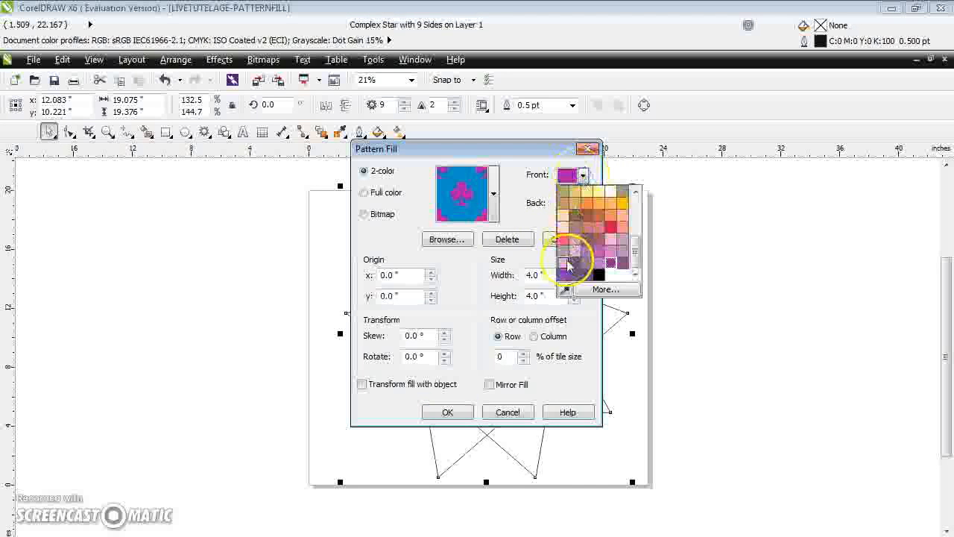
pyautogui.click(564, 240)
pyautogui.click(583, 176)
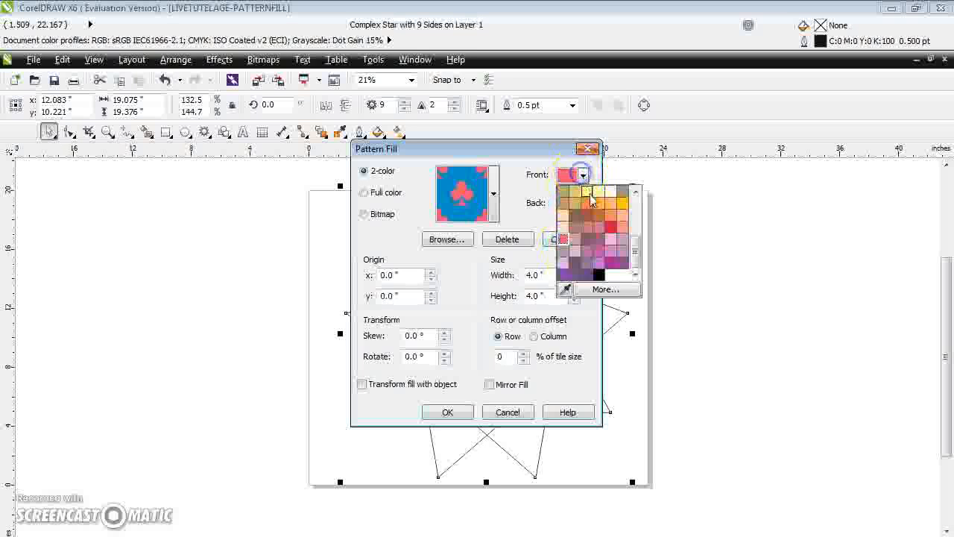
pyautogui.click(588, 195)
pyautogui.click(582, 176)
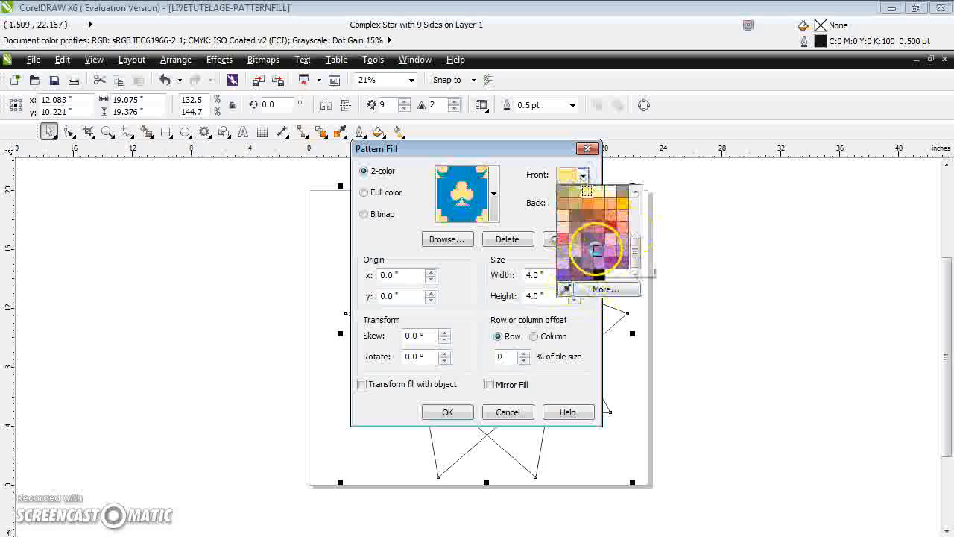
pyautogui.click(598, 253)
pyautogui.click(584, 176)
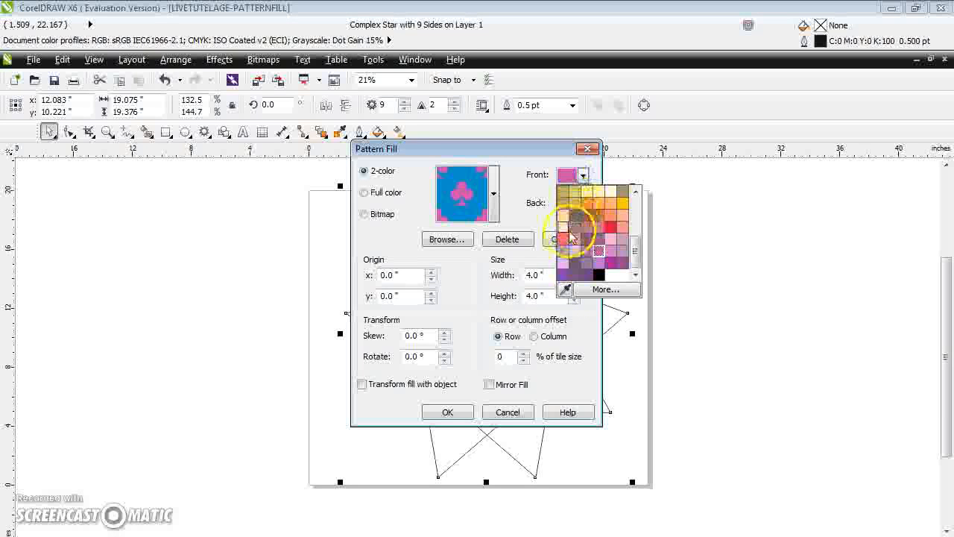
pyautogui.click(599, 241)
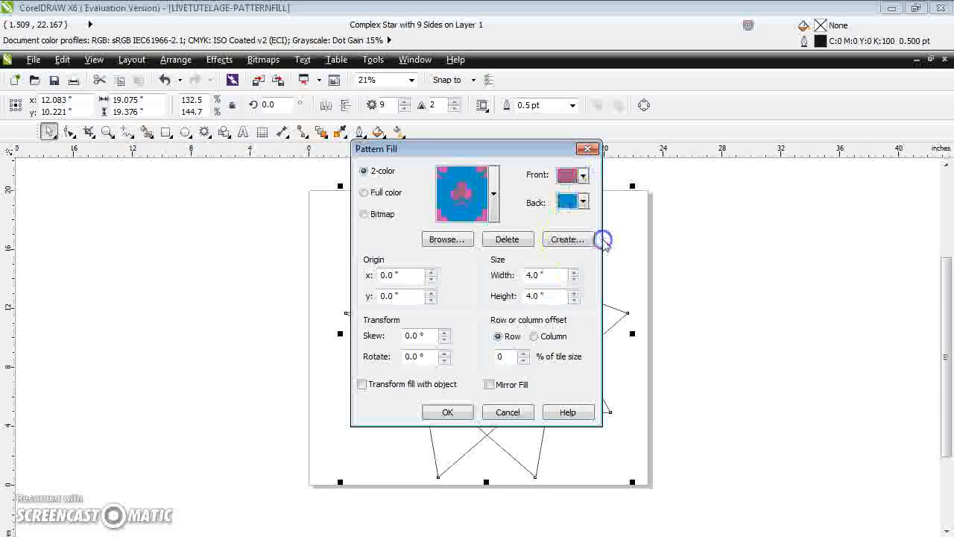
# Set the club pattern's front color to tan and its origin to x 0.06" and y 0.11"
pyautogui.click(584, 176)
pyautogui.click(565, 207)
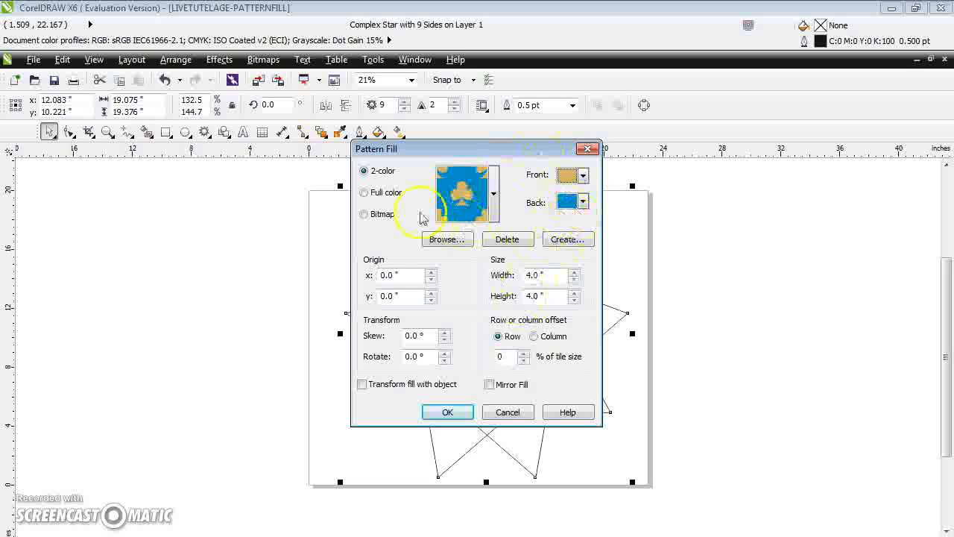
pyautogui.click(431, 273)
pyautogui.click(431, 273)
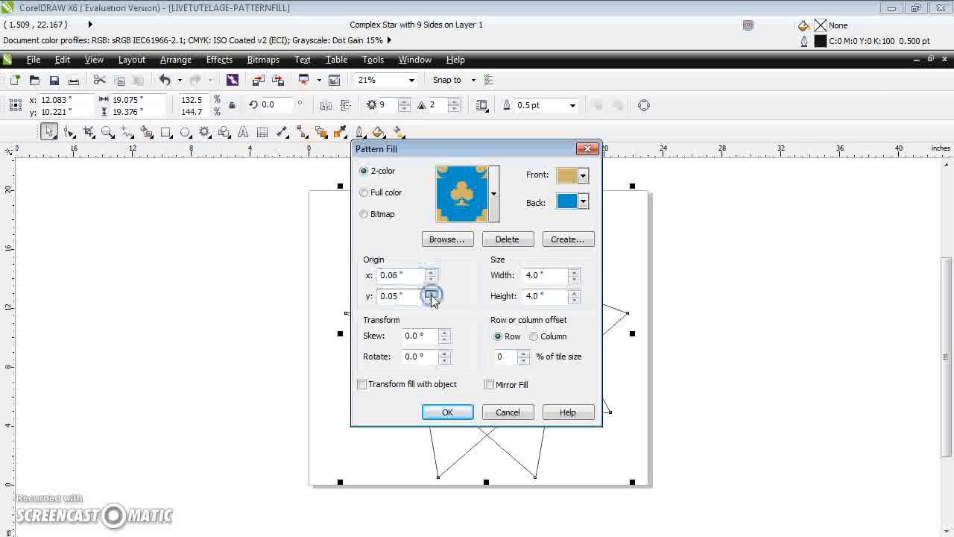
pyautogui.click(432, 296)
# Set the club pattern's tile size to 4.02" wide and 3.87" high and apply the fill to the star
pyautogui.click(572, 273)
pyautogui.click(571, 272)
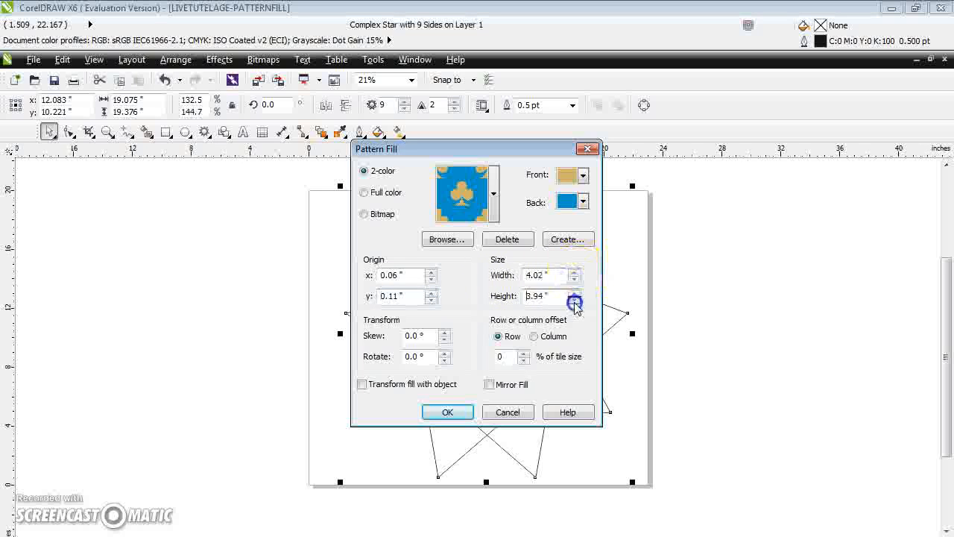
pyautogui.click(575, 301)
pyautogui.click(575, 301)
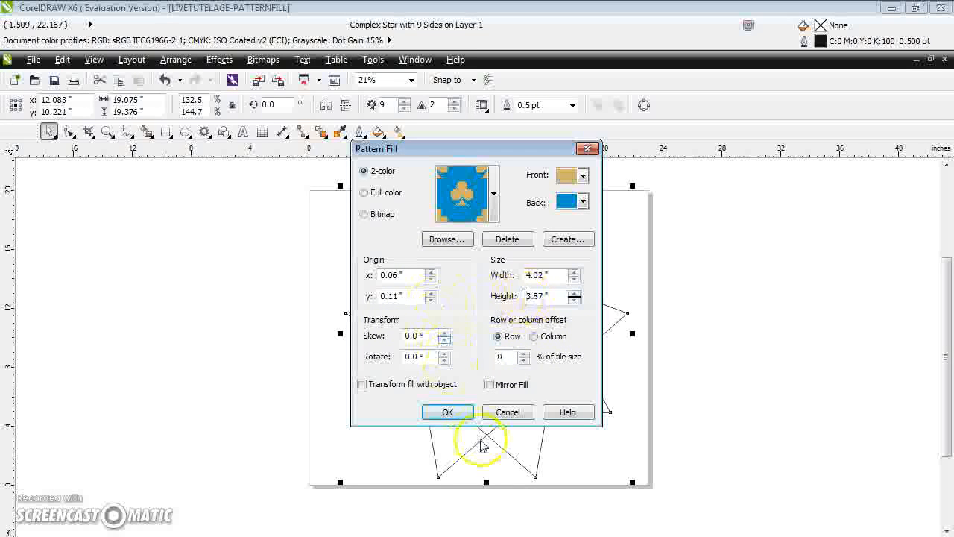
pyautogui.click(446, 412)
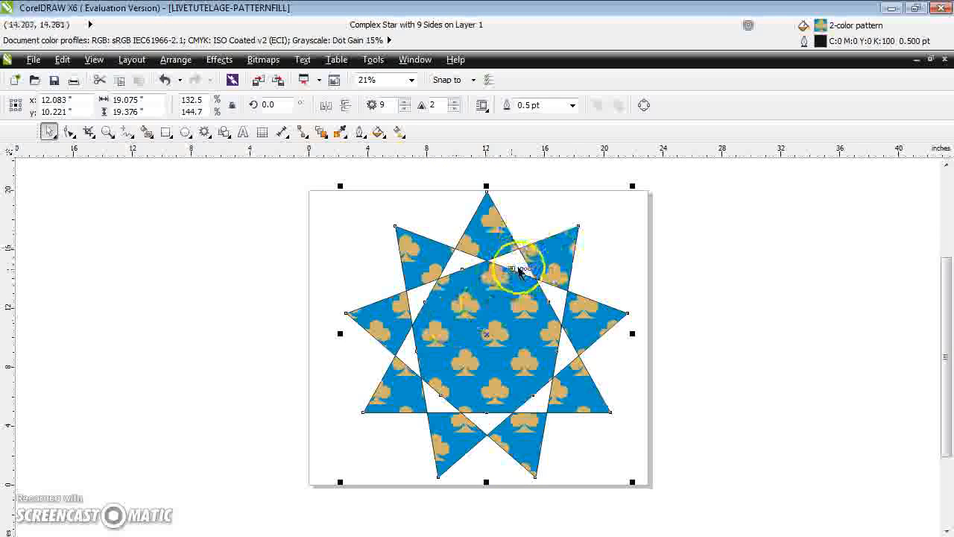
# Reopen the star's pattern fill settings, look through the 2-color patterns and switch the type to Full color
pyautogui.click(501, 305)
pyautogui.click(379, 132)
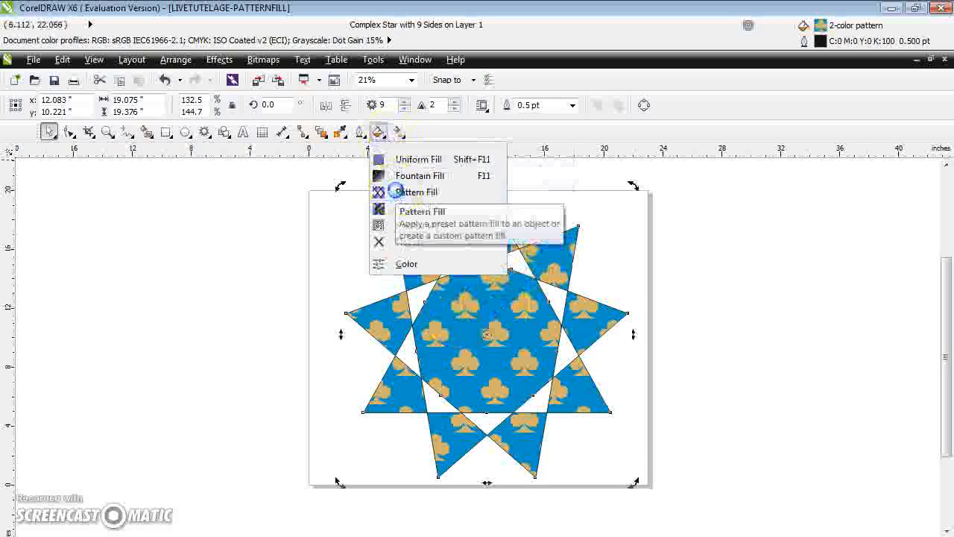
pyautogui.click(398, 193)
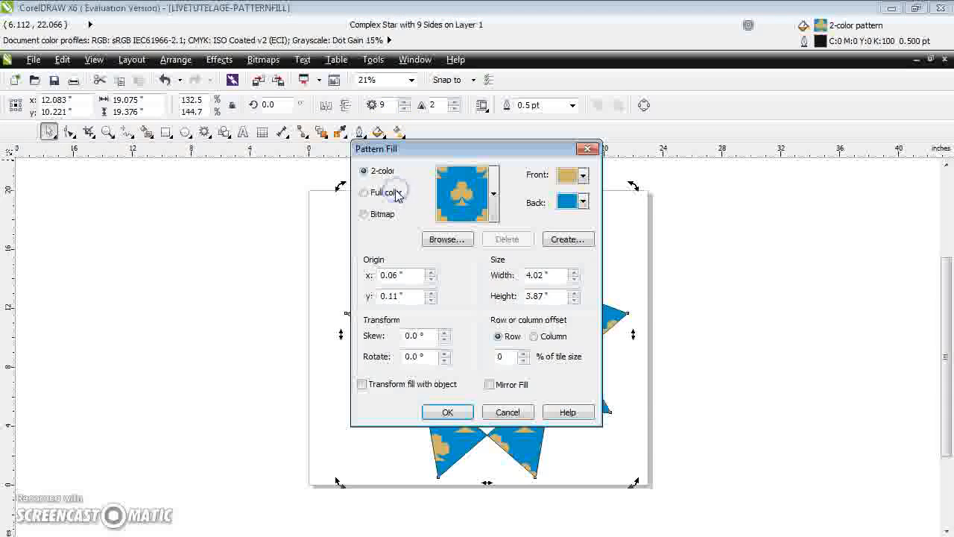
pyautogui.click(494, 211)
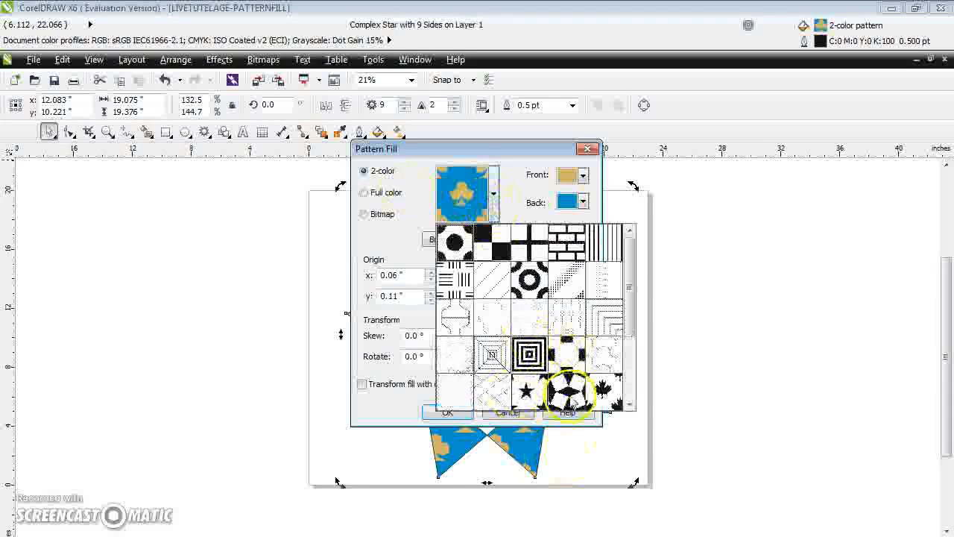
pyautogui.click(377, 200)
pyautogui.click(364, 192)
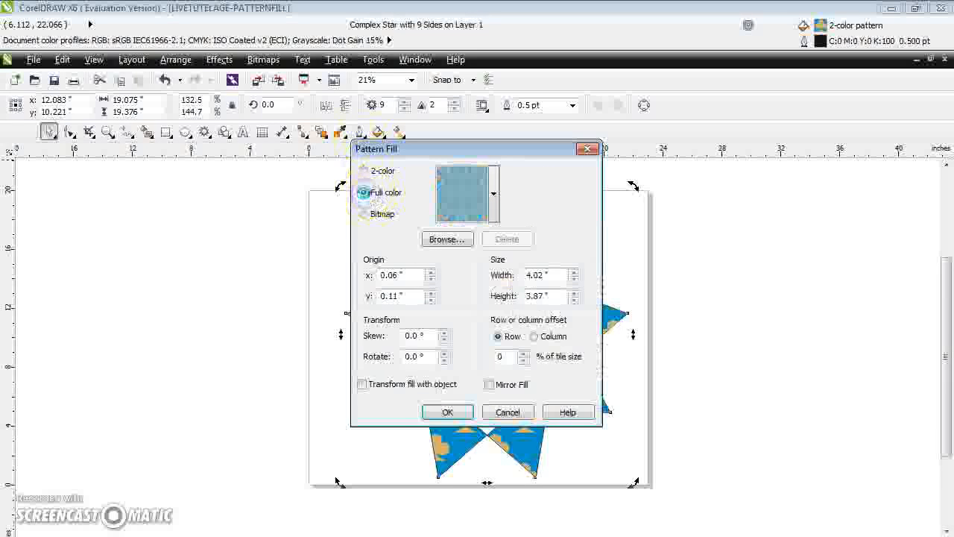
# Apply the blue bubble full color pattern to the star with Transform fill with object and Mirror Fill enabled
pyautogui.click(493, 207)
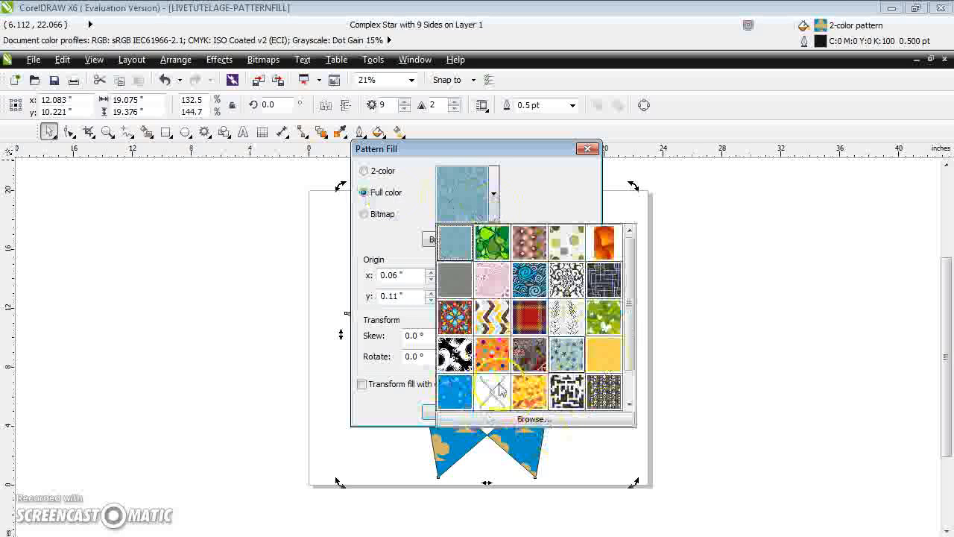
pyautogui.click(456, 392)
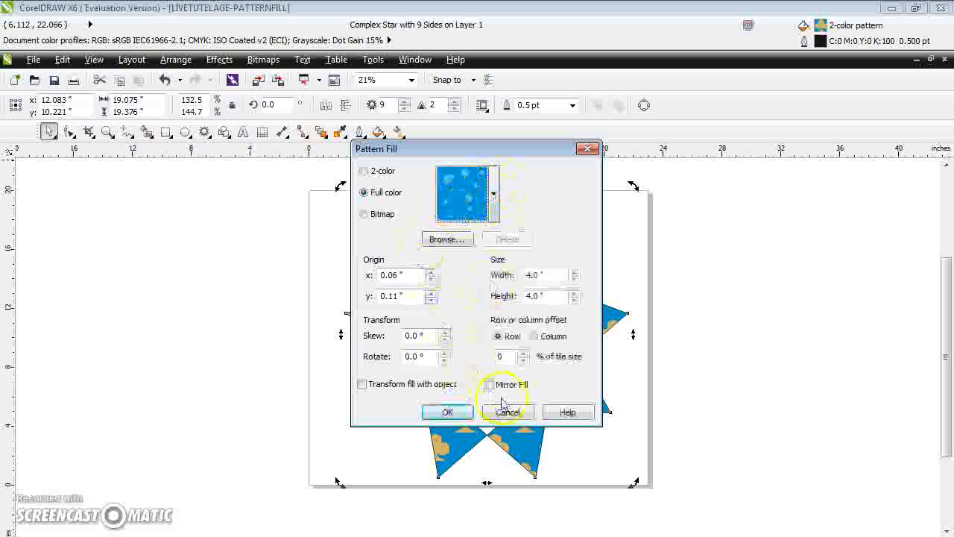
pyautogui.click(365, 385)
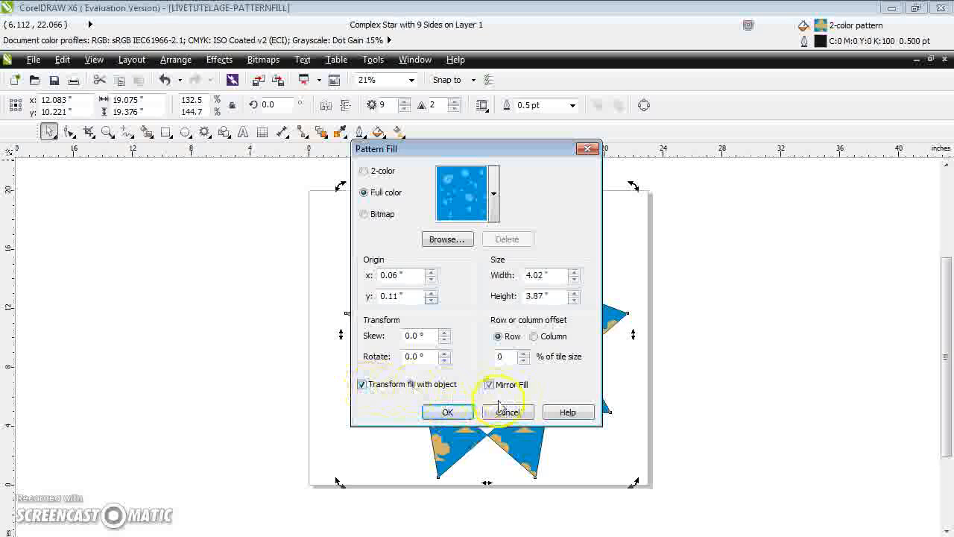
pyautogui.click(449, 413)
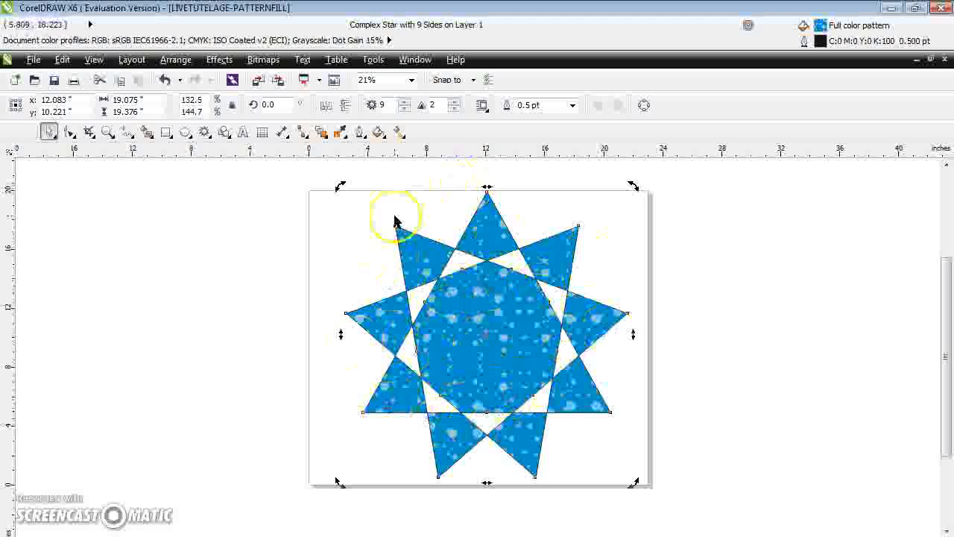
# Give the star a bitmap pattern fill using the red quilted pattern, with its origin at x 0 and y 0
pyautogui.click(378, 132)
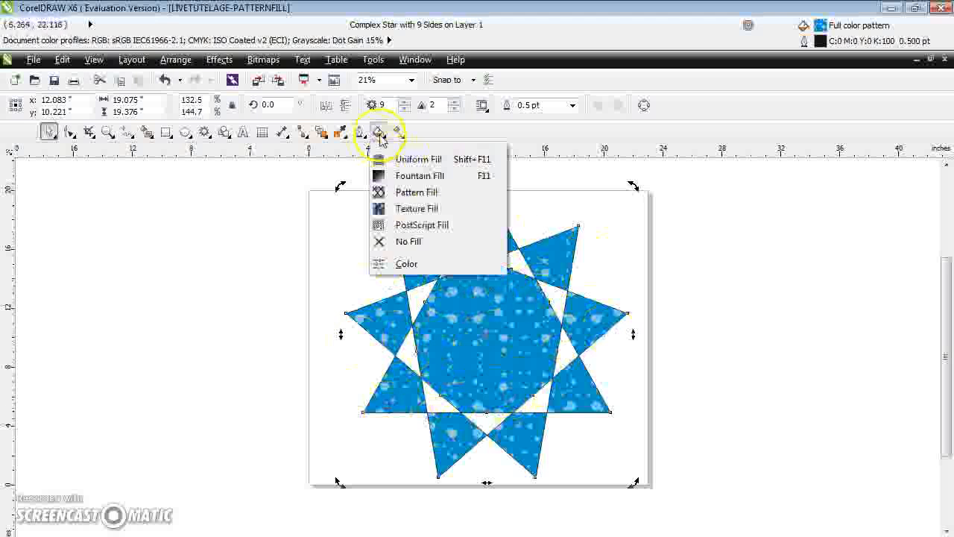
pyautogui.click(414, 192)
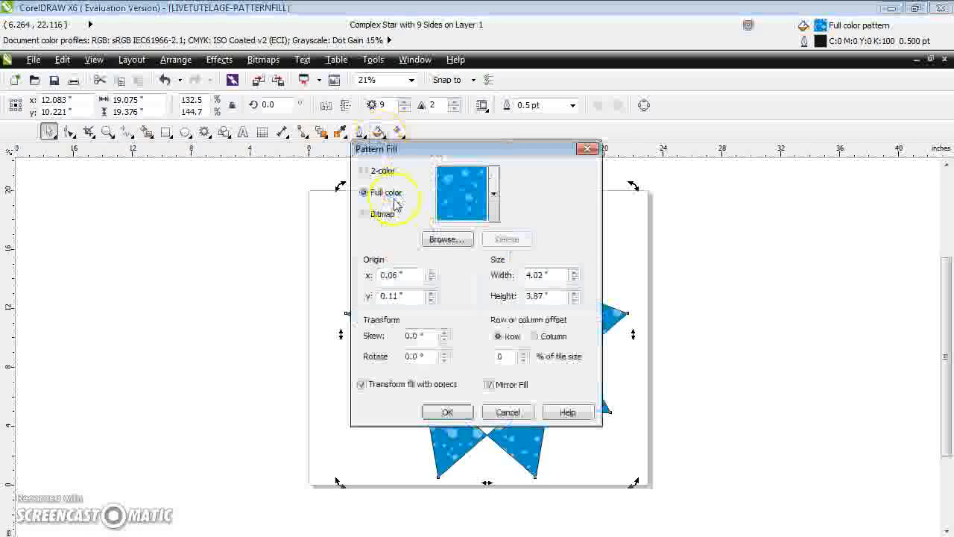
pyautogui.click(373, 214)
pyautogui.click(494, 195)
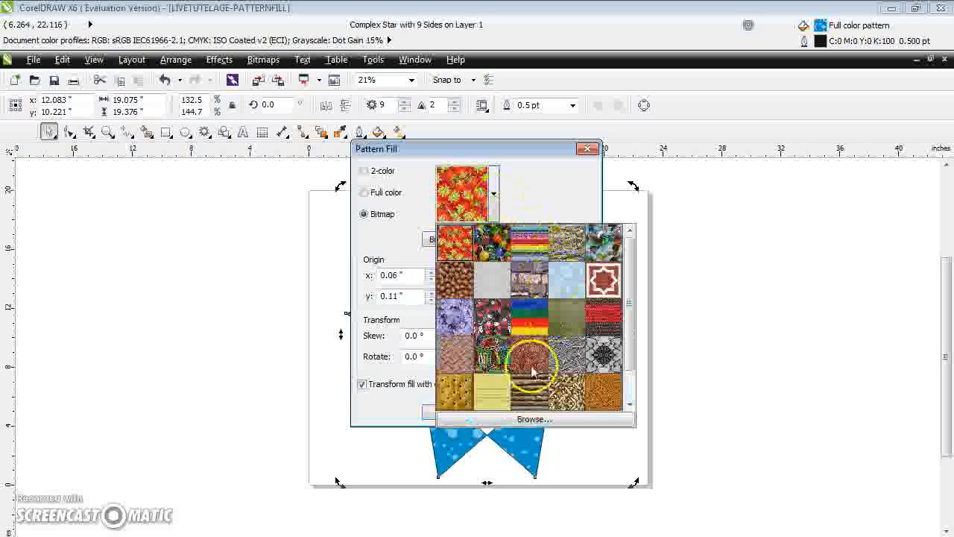
pyautogui.click(631, 396)
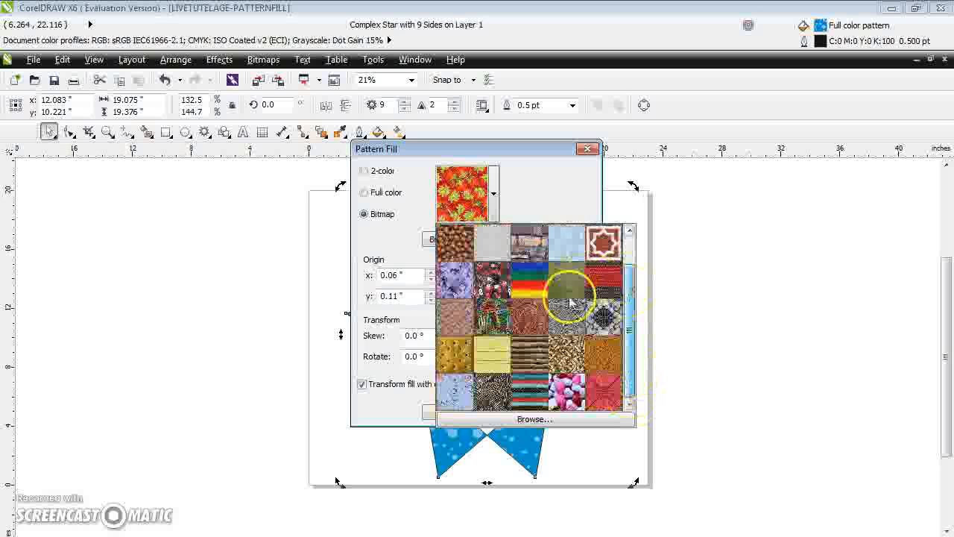
pyautogui.click(609, 392)
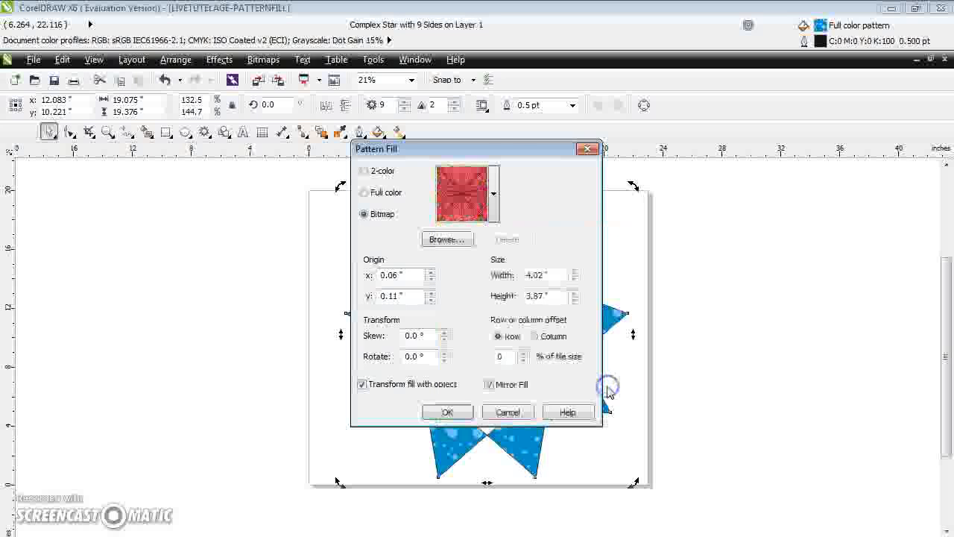
pyautogui.click(432, 279)
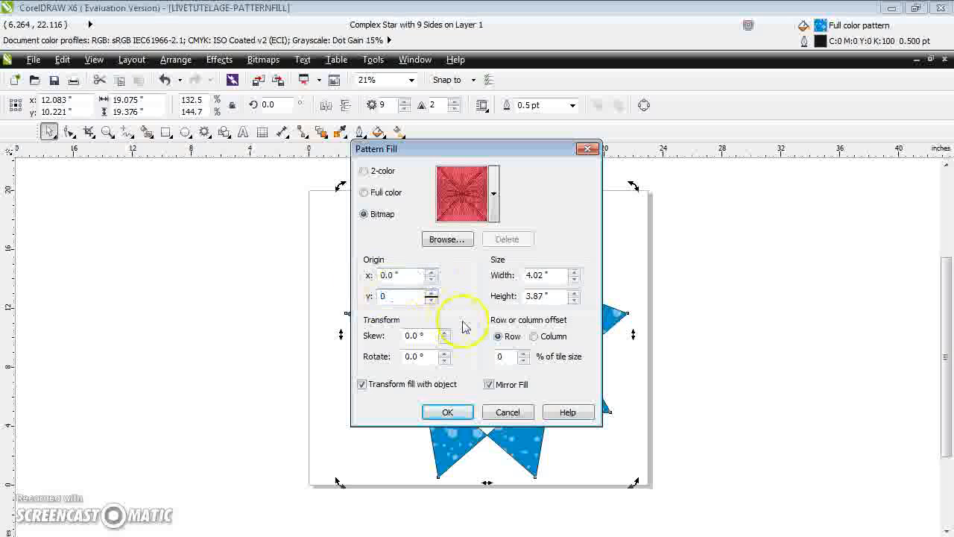
pyautogui.click(447, 412)
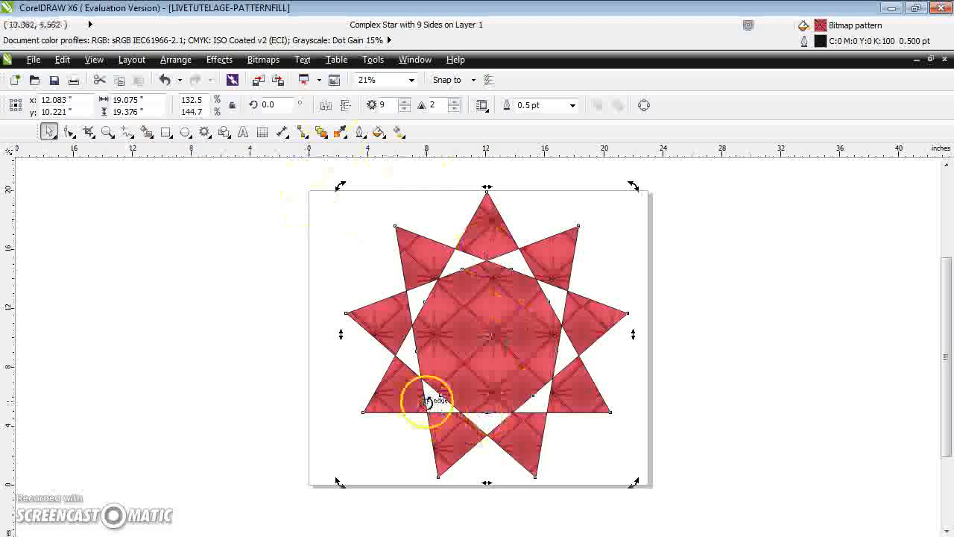
# Reopen the pattern fill settings for the star
pyautogui.click(471, 349)
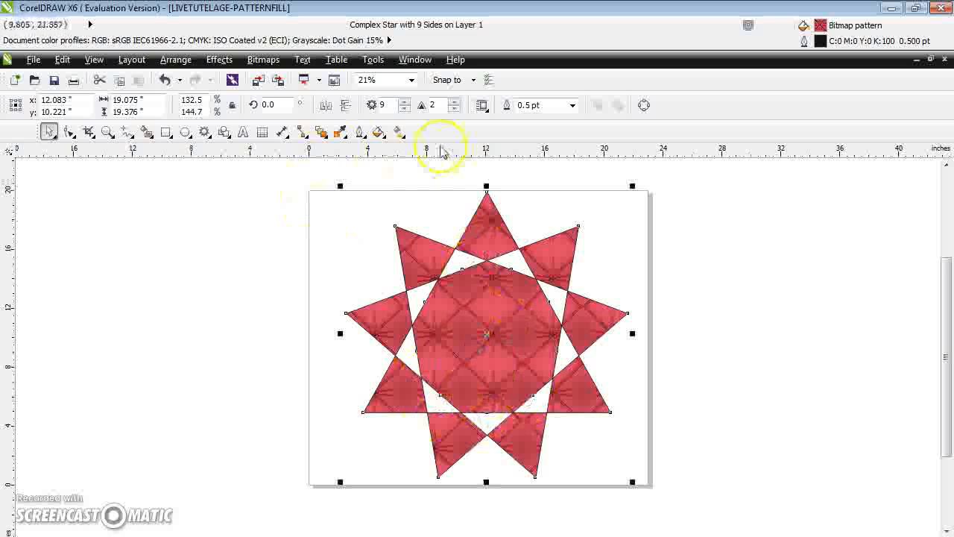
pyautogui.click(379, 133)
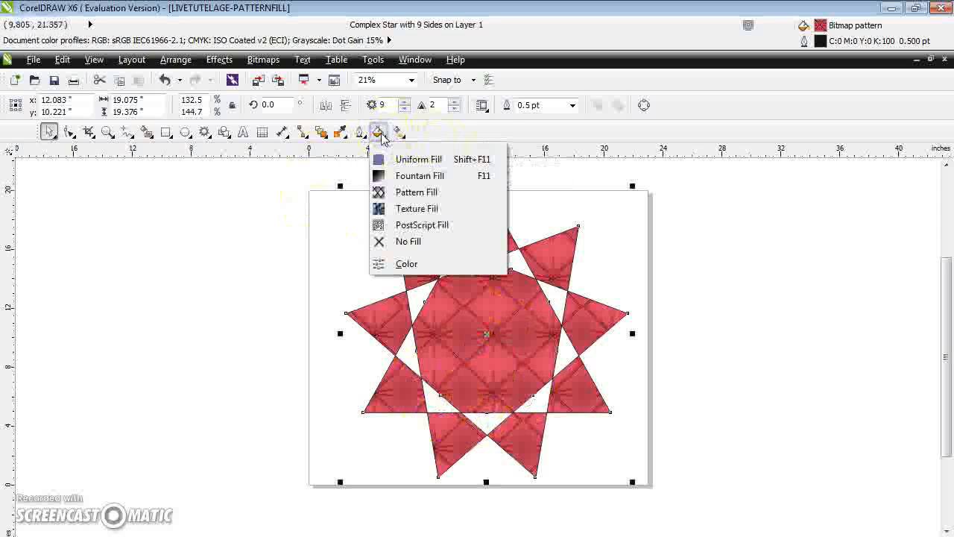
pyautogui.click(403, 192)
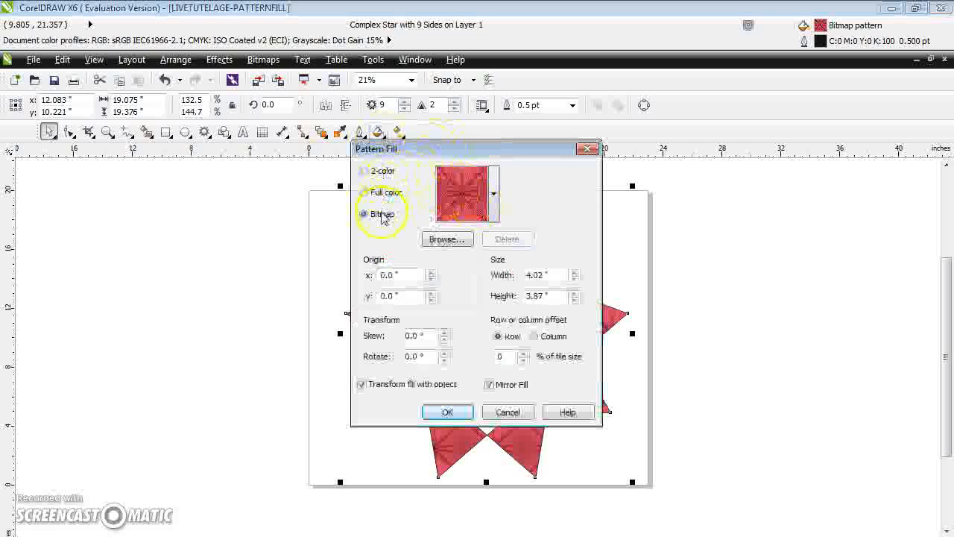
# Try the 2-color type and the orange full color pattern with colored dots for the star's fill
pyautogui.click(381, 175)
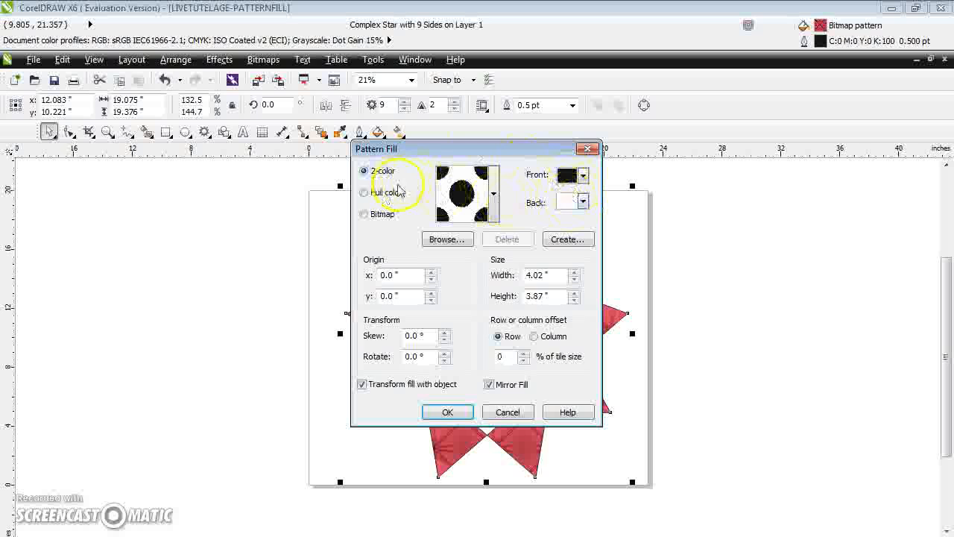
pyautogui.click(394, 196)
pyautogui.click(494, 212)
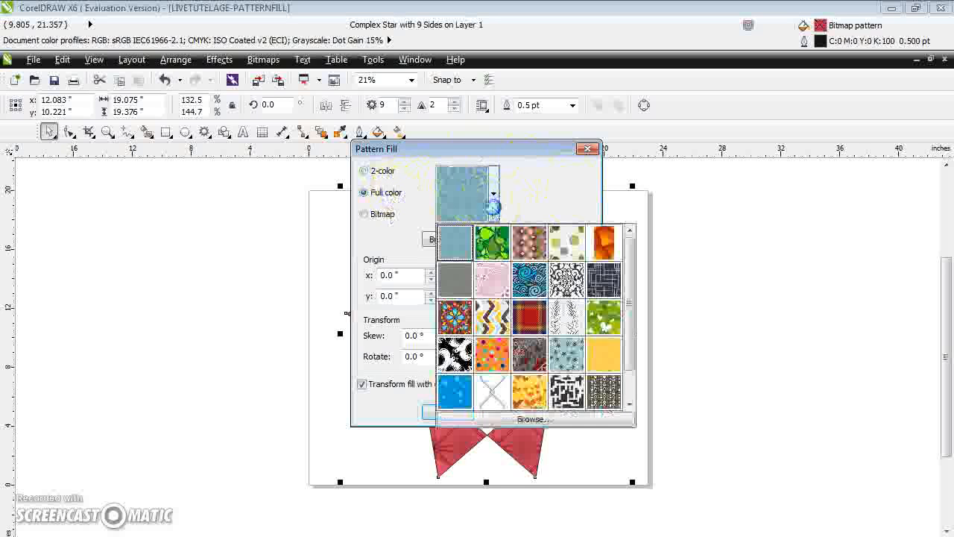
pyautogui.scroll(-2, 639, 398)
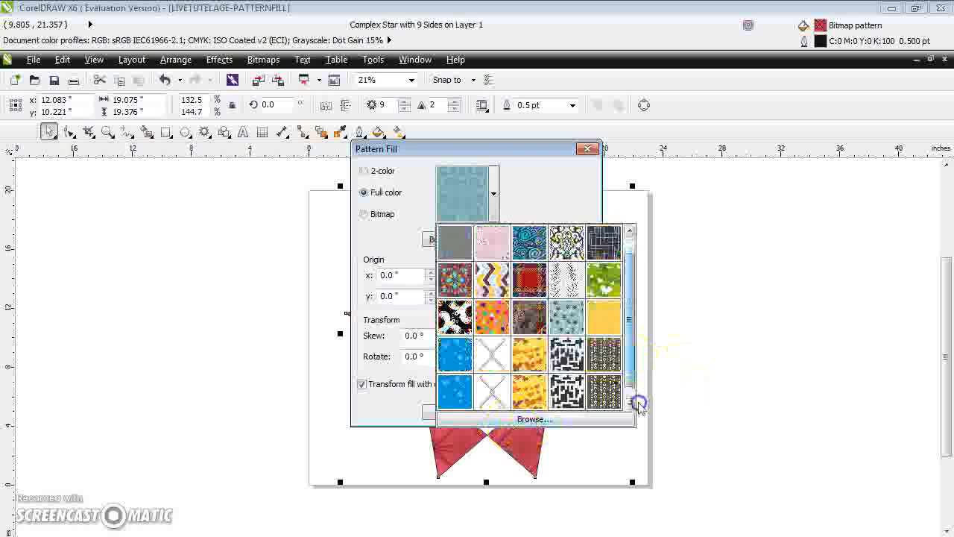
pyautogui.click(499, 313)
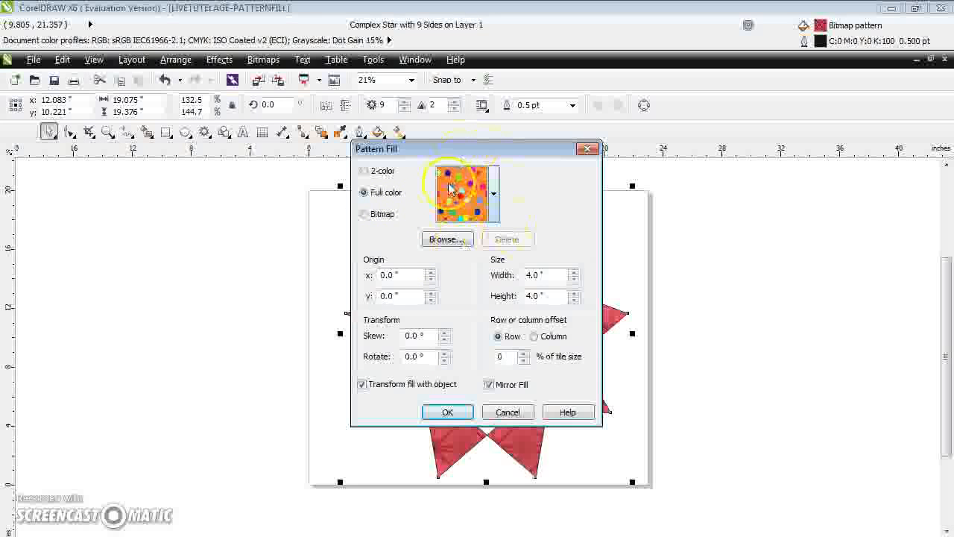
# Apply the dark red, black and white bitmap pattern to the star, skewed 2° and rotated 10°
pyautogui.click(365, 215)
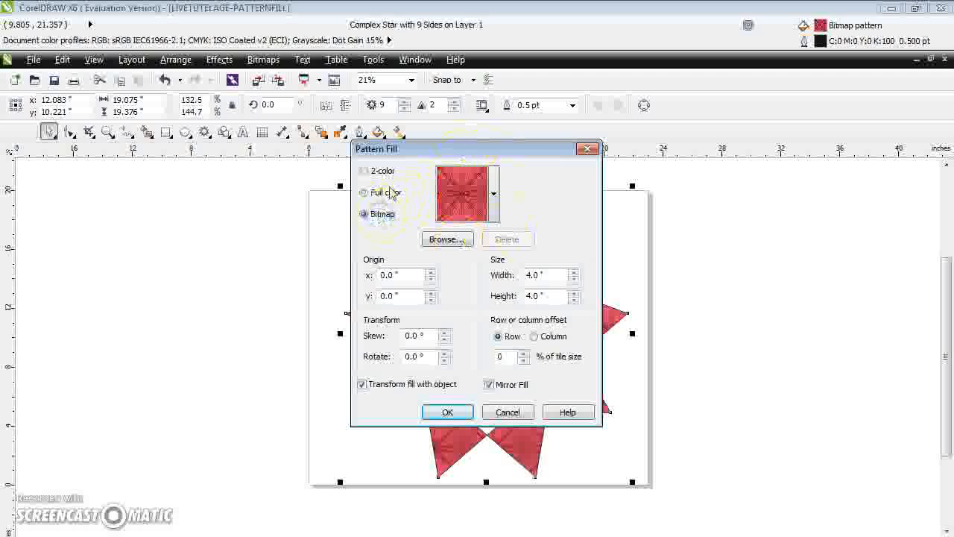
pyautogui.click(495, 206)
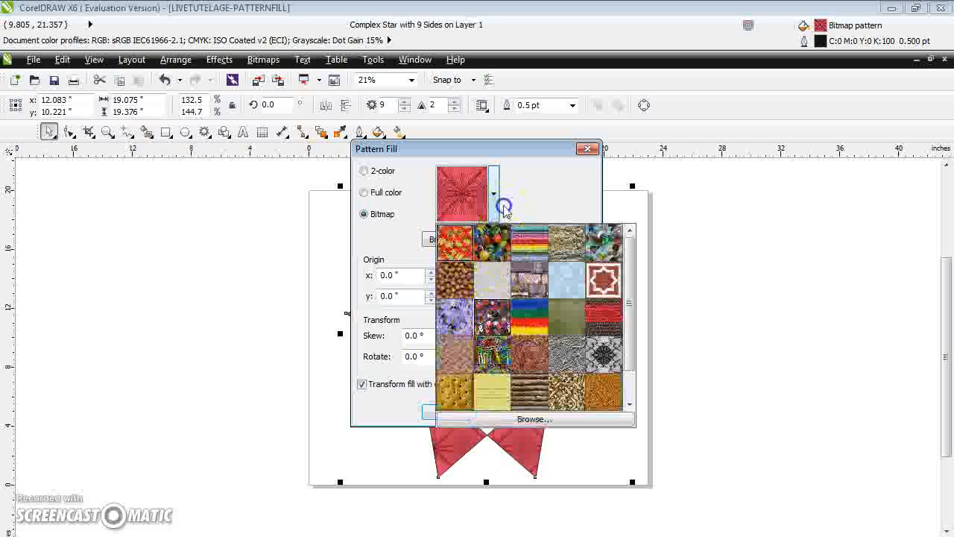
pyautogui.click(491, 321)
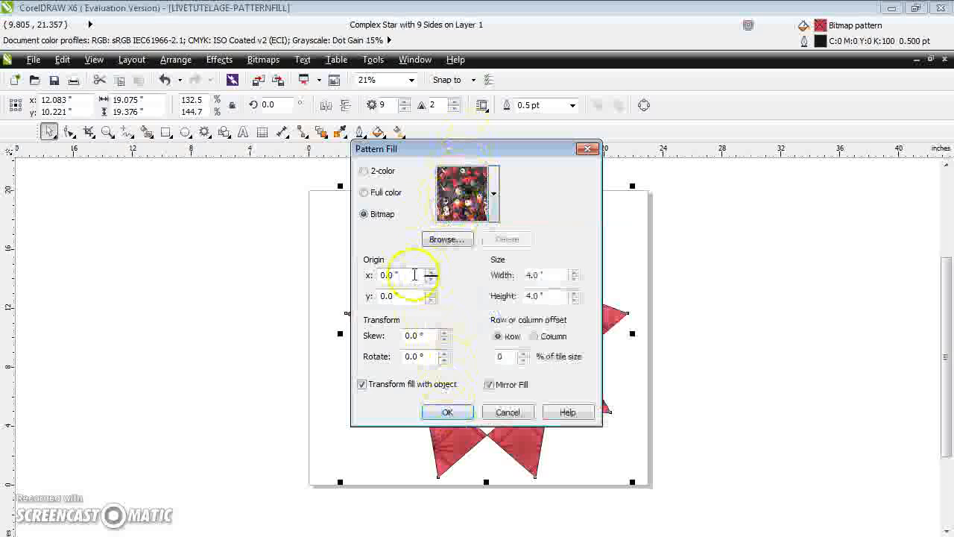
pyautogui.click(444, 359)
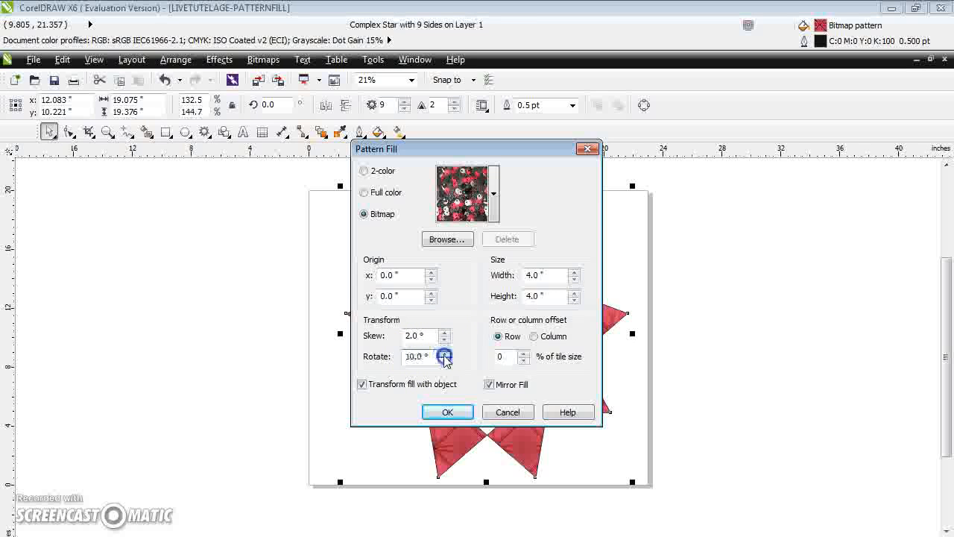
pyautogui.click(448, 411)
pyautogui.click(388, 337)
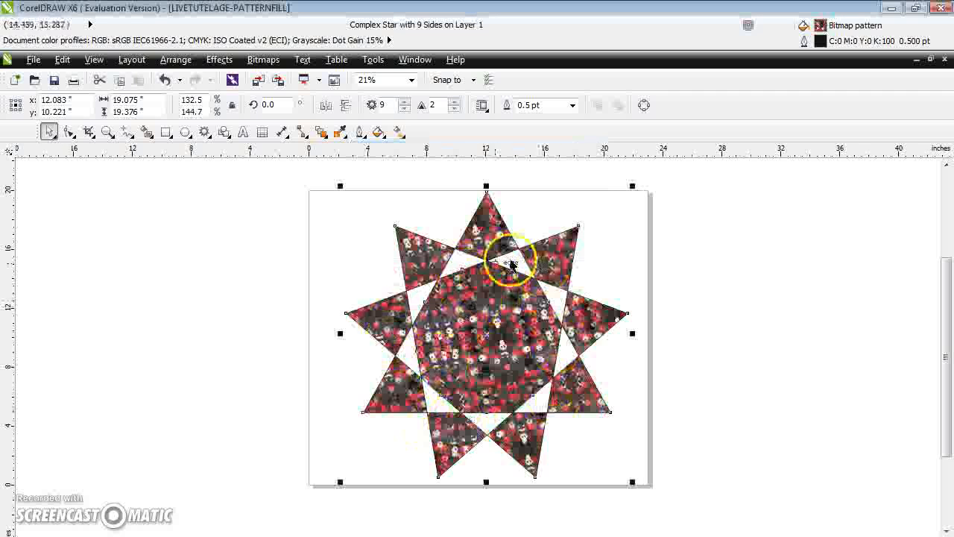